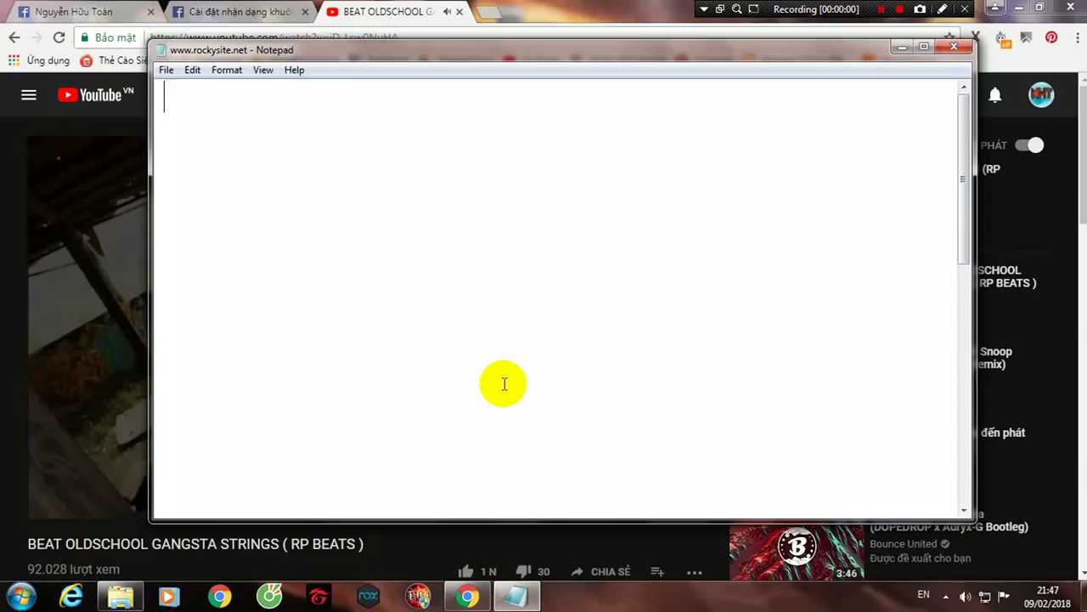
Step: Type a Vietnamese greeting and begin a sentence about a new Facebook notice
{"action": "type", "text": "hêlô ae :"}
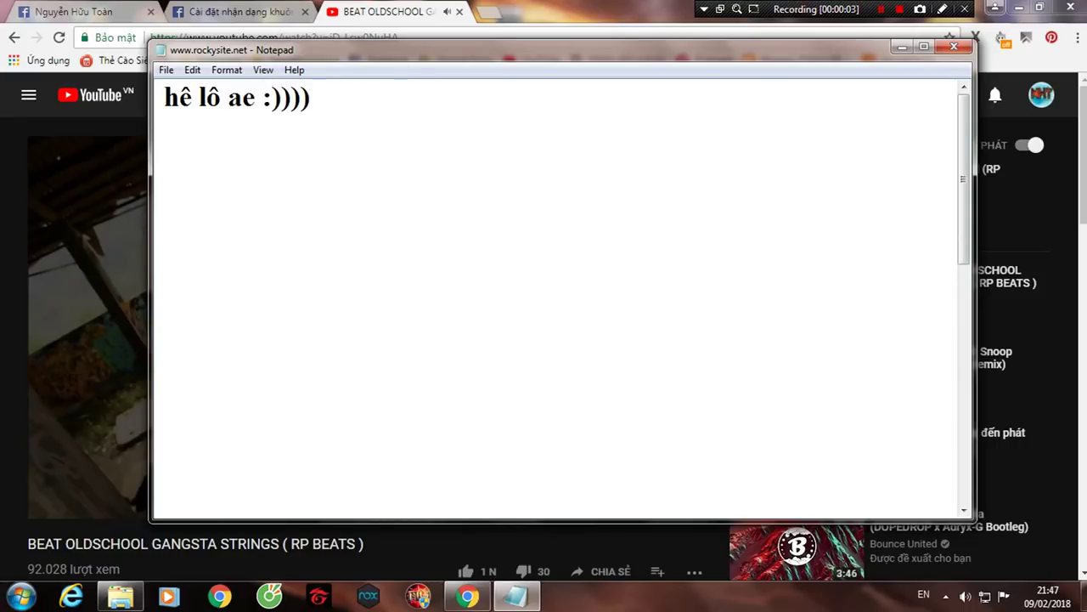
{"action": "type", "text": "m update "}
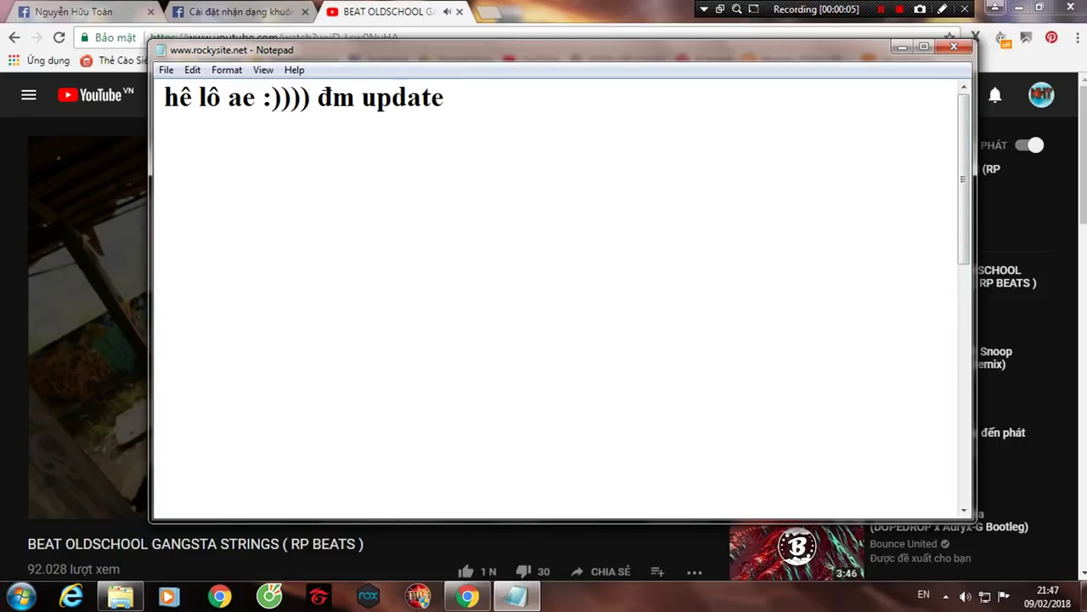
{"action": "type", "text": "mới nè :v"}
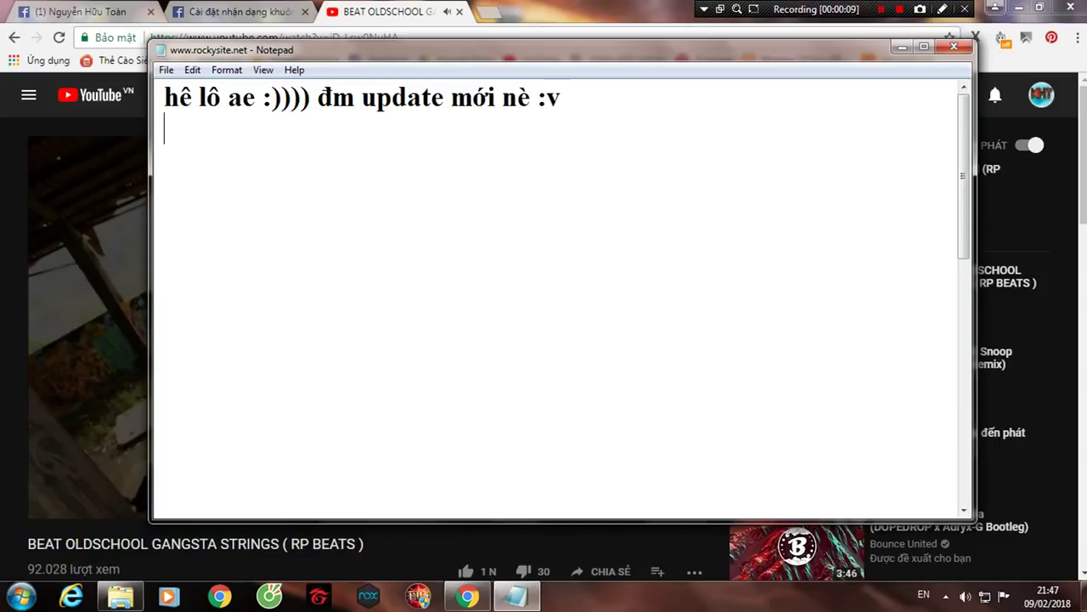
{"action": "type", "text": "mớ"}
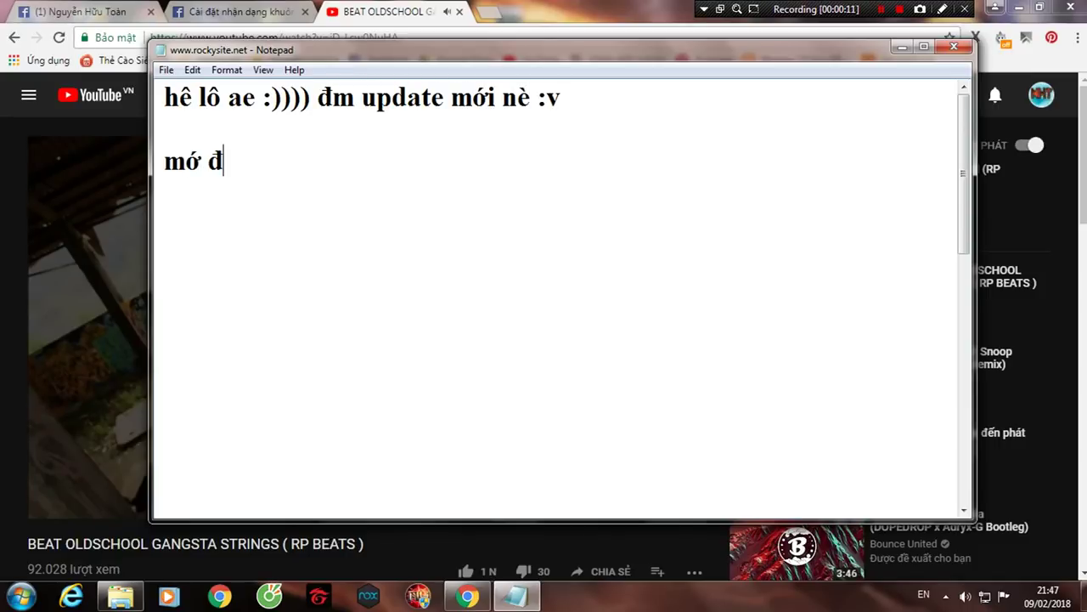
{"action": "type", "text": " đ"}
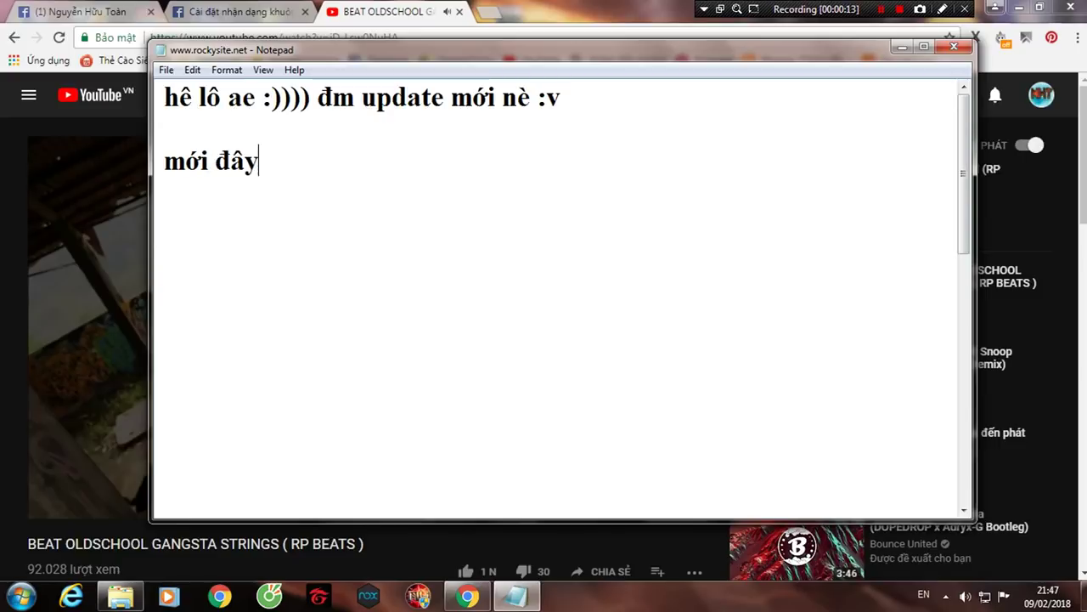
{"action": "type", "text": " tôi"}
{"action": "type", "text": "uows"}
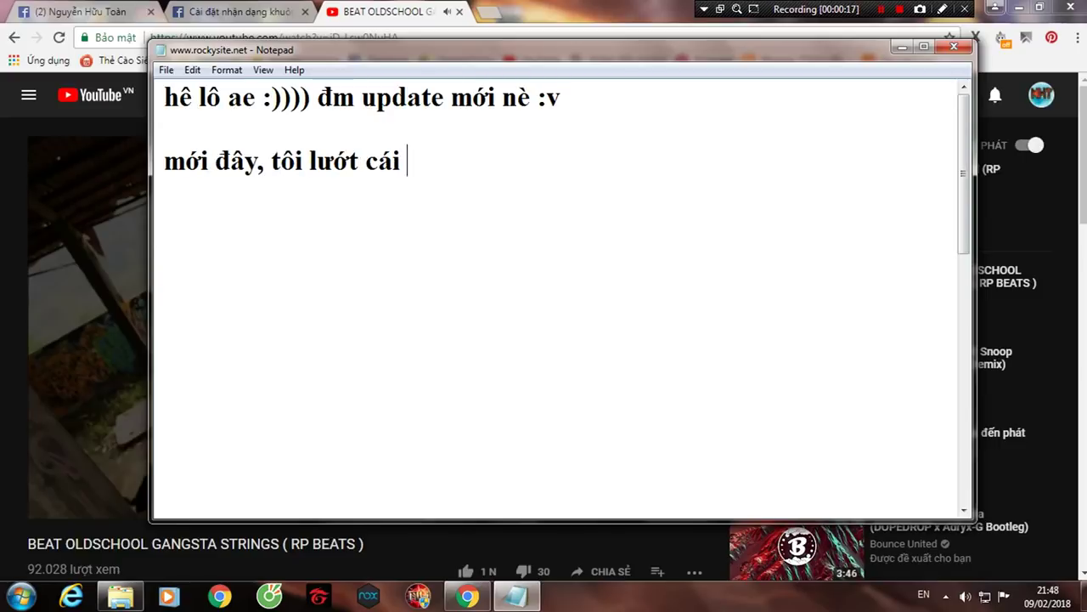
{"action": "type", "text": "hây nút"}
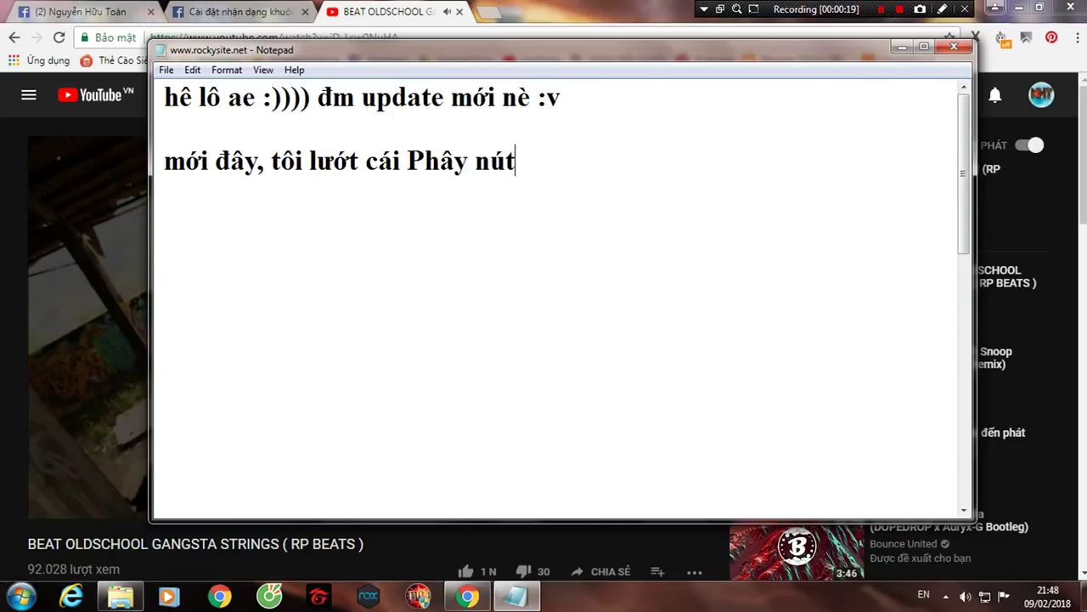
{"action": "key", "text": "BackSpace"}
{"action": "key", "text": "BackSpace"}
{"action": "type", "text": "bnust"}
{"action": "key", "text": "BackSpace"}
{"action": "key", "text": "BackSpace"}
{"action": "key", "text": "BackSpace"}
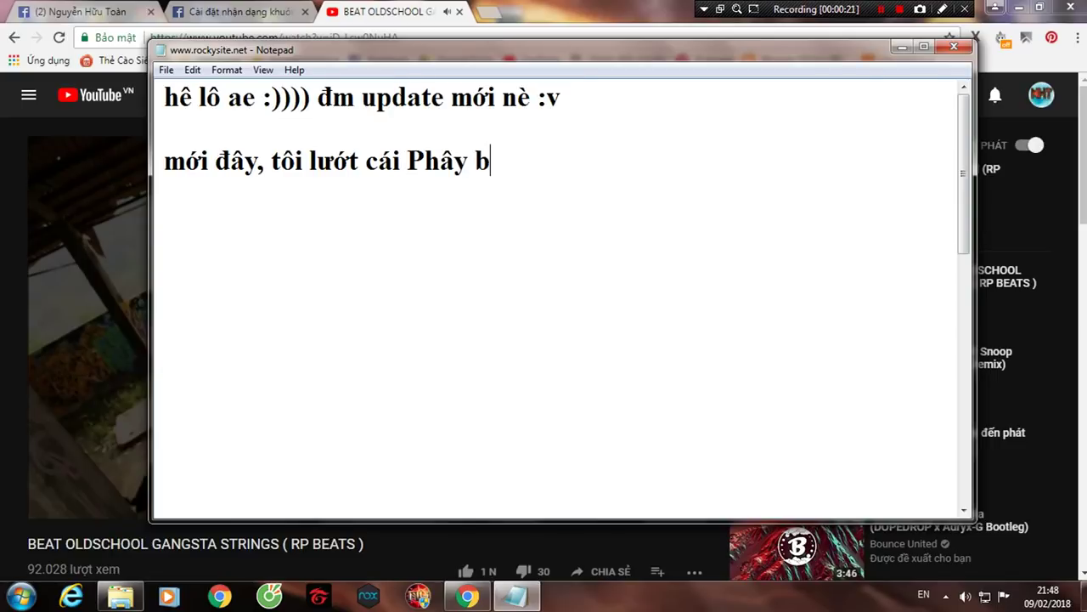
{"action": "type", "text": "th"}
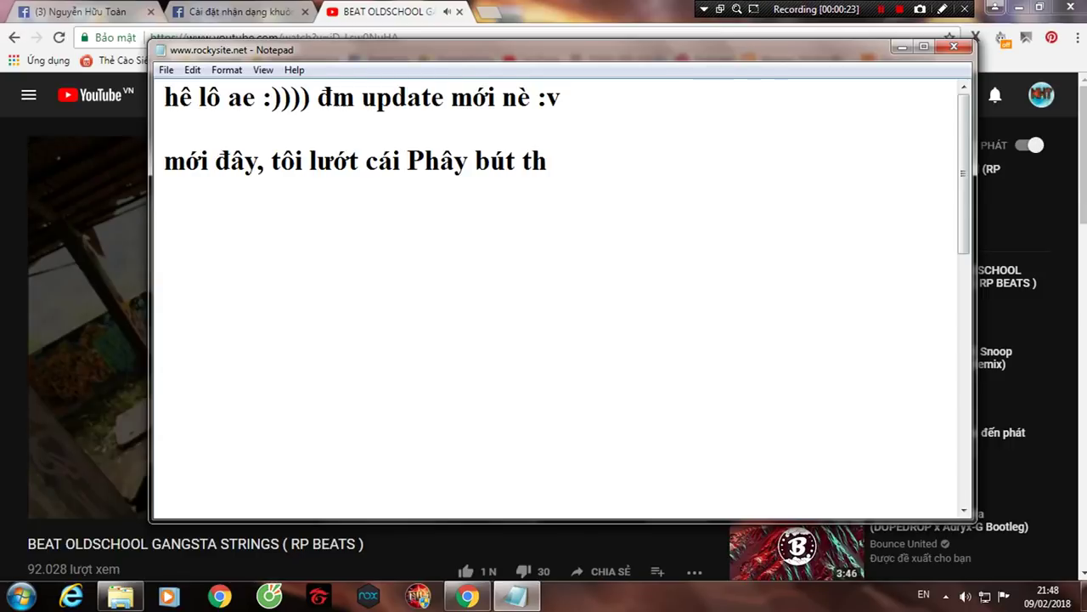
{"action": "type", "text": "aays co"}
{"action": "type", "text": "`1 "}
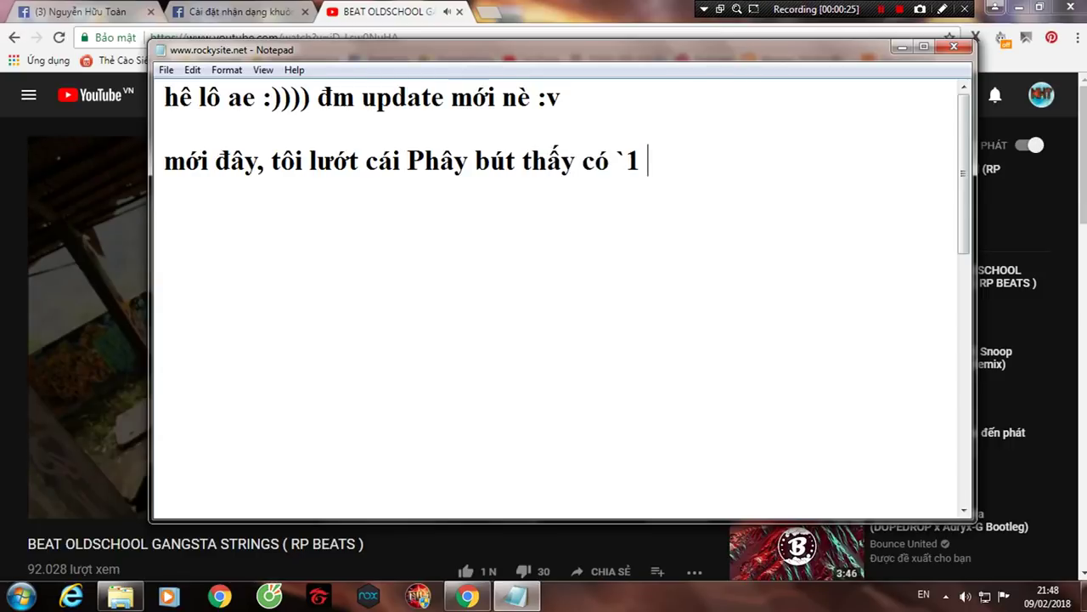
Step: Explain that a face-recognition notice revealed the cause of the 72h lock, called Checkpoint
{"action": "key", "text": "BackSpace"}
{"action": "key", "text": "BackSpace"}
{"action": "key", "text": "BackSpace"}
{"action": "type", "text": "1 cai"}
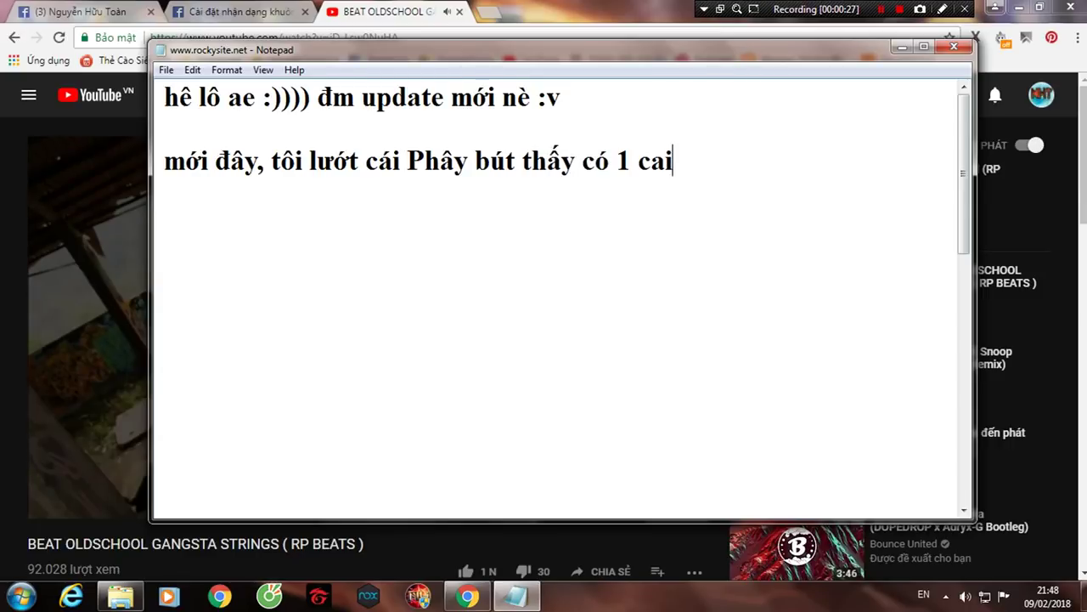
{"action": "key", "text": "BackSpace"}
{"action": "key", "text": "BackSpace"}
{"action": "type", "text": "ái noti về"}
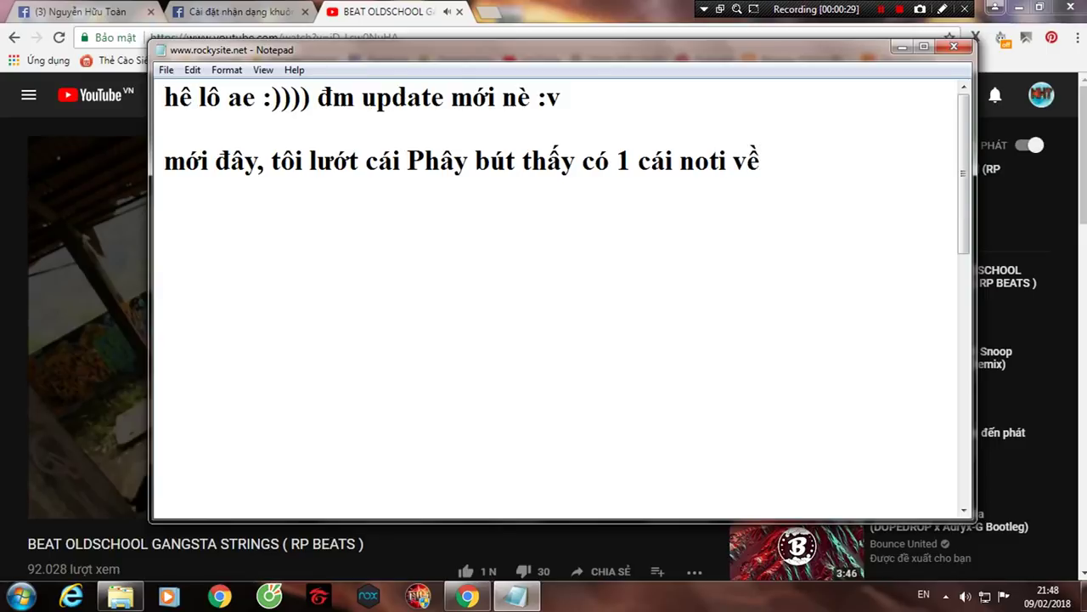
{"action": "type", "text": " nhận dạng khôuôn m"}
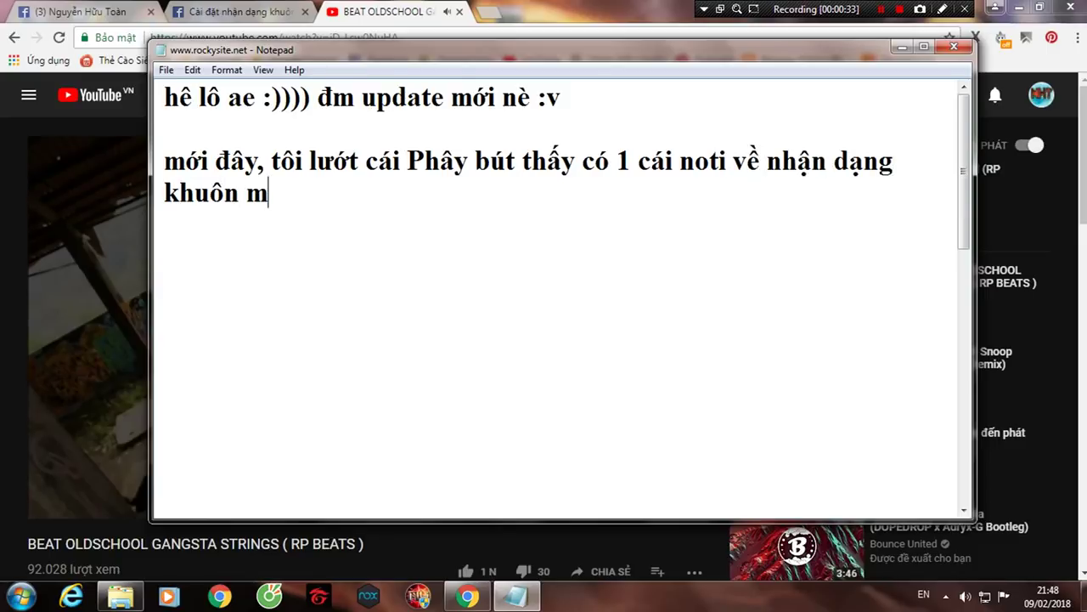
{"action": "type", "text": " th"}
{"action": "type", "text": "ì mio"}
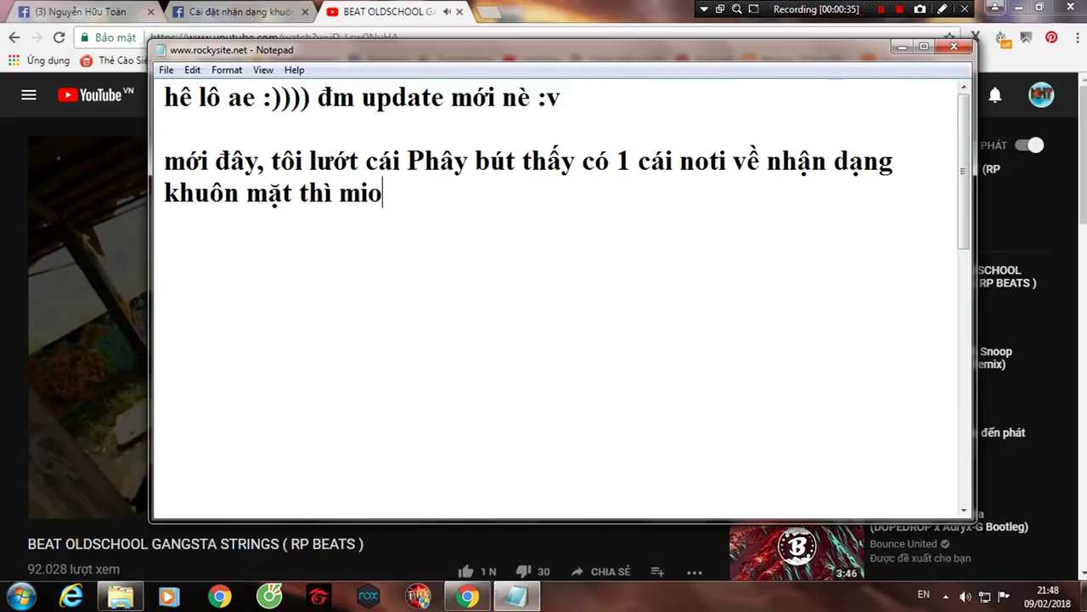
{"action": "type", "text": "bi"}
{"action": "key", "text": "BackSpace"}
{"action": "key", "text": "BackSpace"}
{"action": "key", "text": "BackSpace"}
{"action": "type", "text": "biết đây là nguồn go"}
{"action": "type", "text": "vie"}
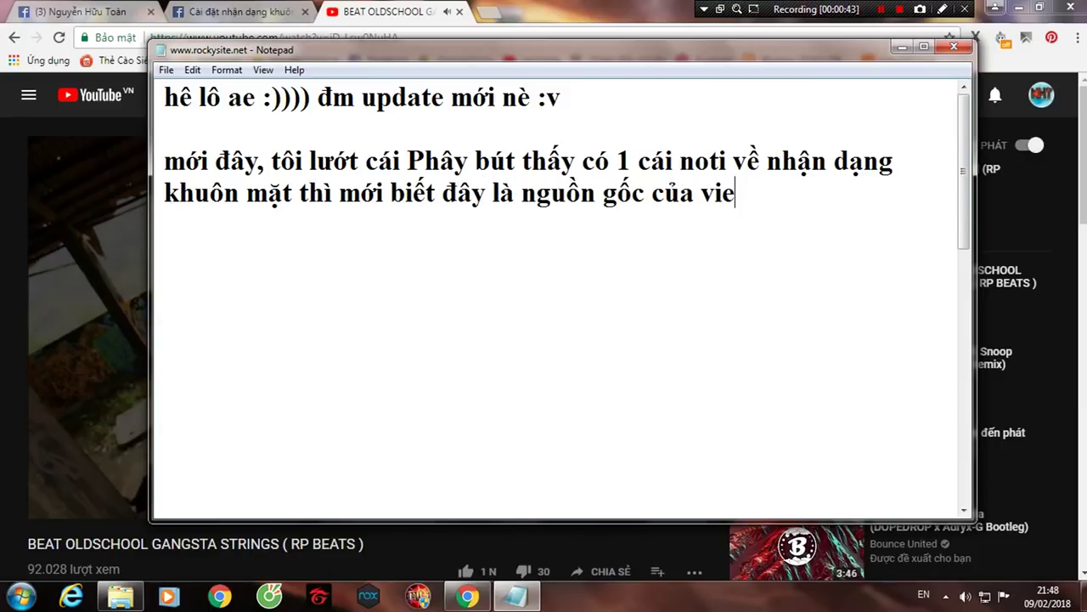
{"action": "type", "text": "bi"}
{"action": "type", "text": " 72h"}
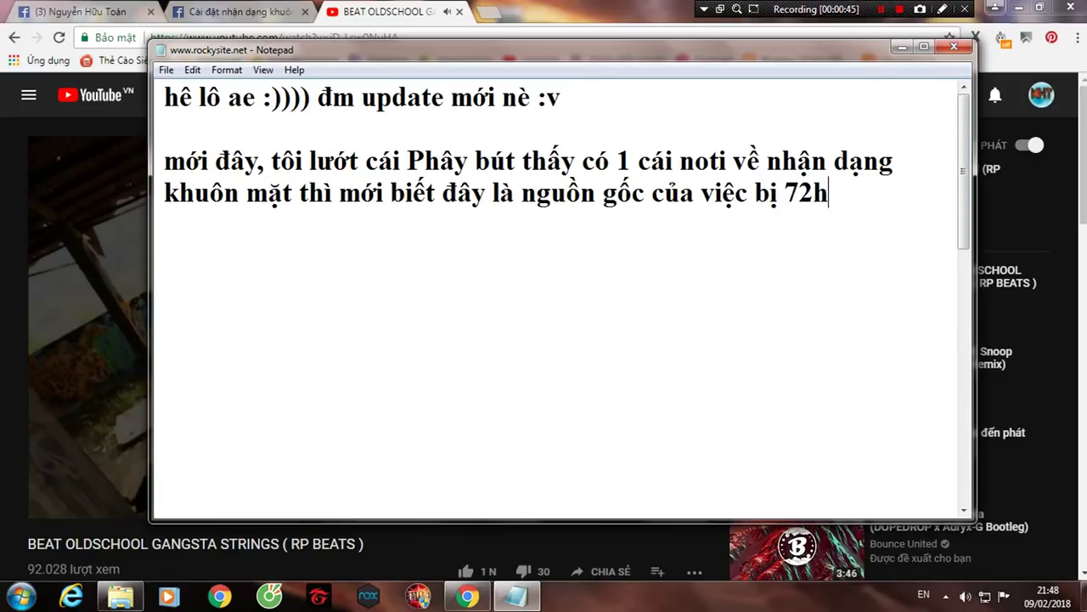
{"action": "type", "text": "hay con la Checkpoint "}
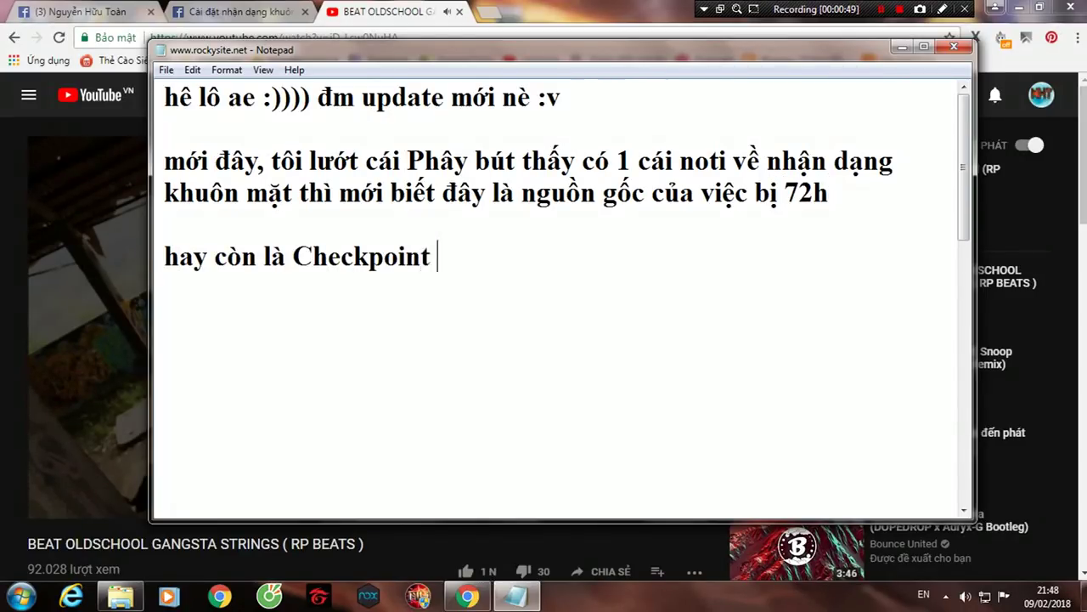
{"action": "type", "text": "tải len anh mặt d"}
{"action": "type", "text": ":)"}
{"action": "type", "text": "đo"}
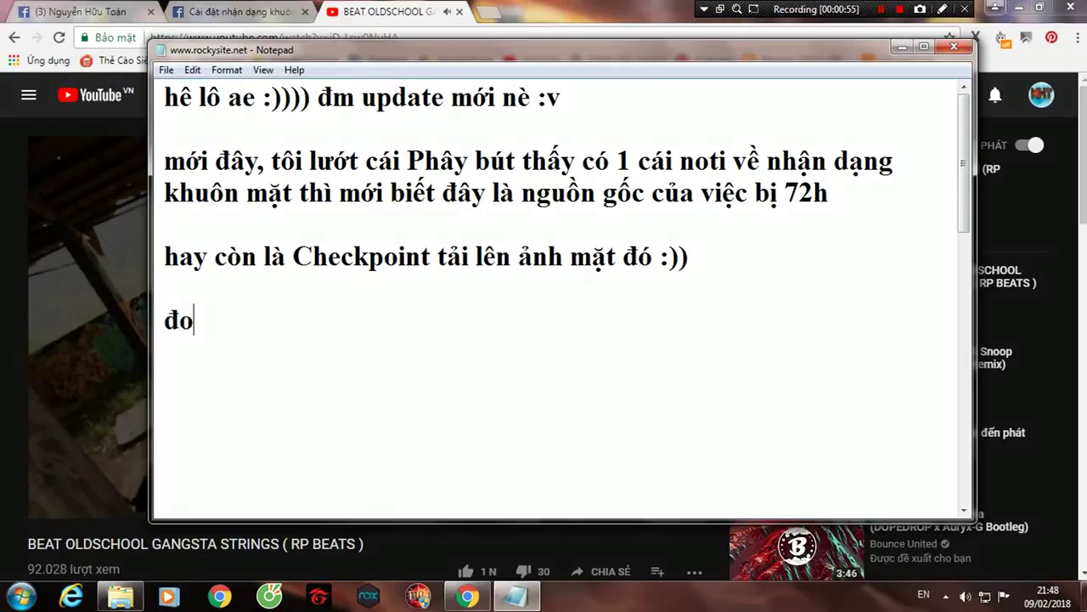
{"action": "type", "text": "wij "}
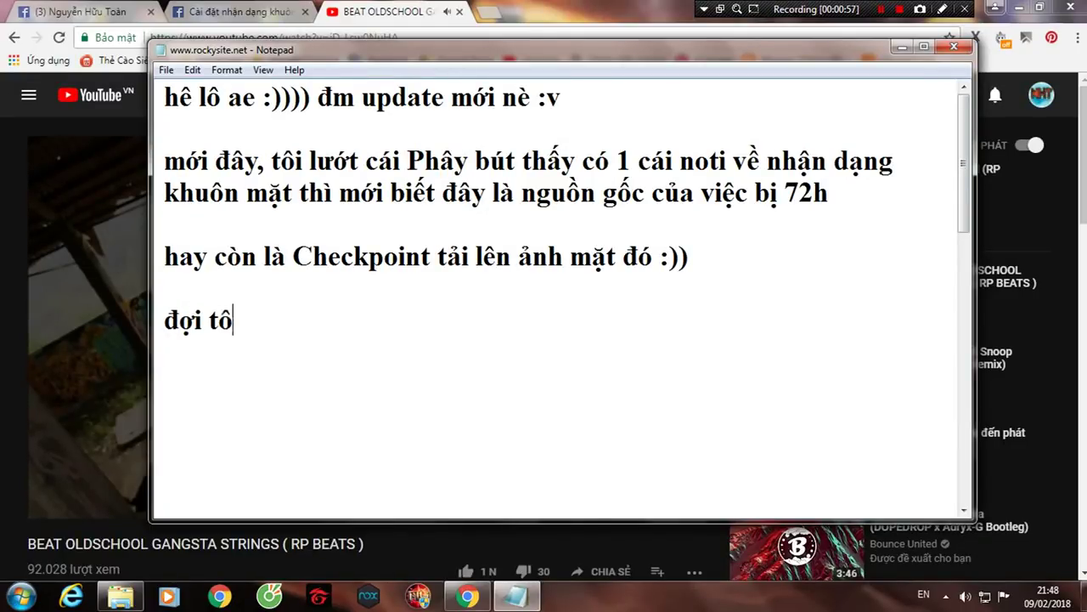
{"action": "type", "text": "ink"}
{"action": "type", "text": "hes, hieenj giowf ko phair acc nafo cuxng vaof dduowcj link nhes"}
Step: Add a line saying any account facing a 72h photo upload should open this verification settings link
{"action": "key", "text": "Return"}
{"action": "type", "text": "Hinfh nhuw acc naof phair up anhr mawjt leen vaf qua its n"}
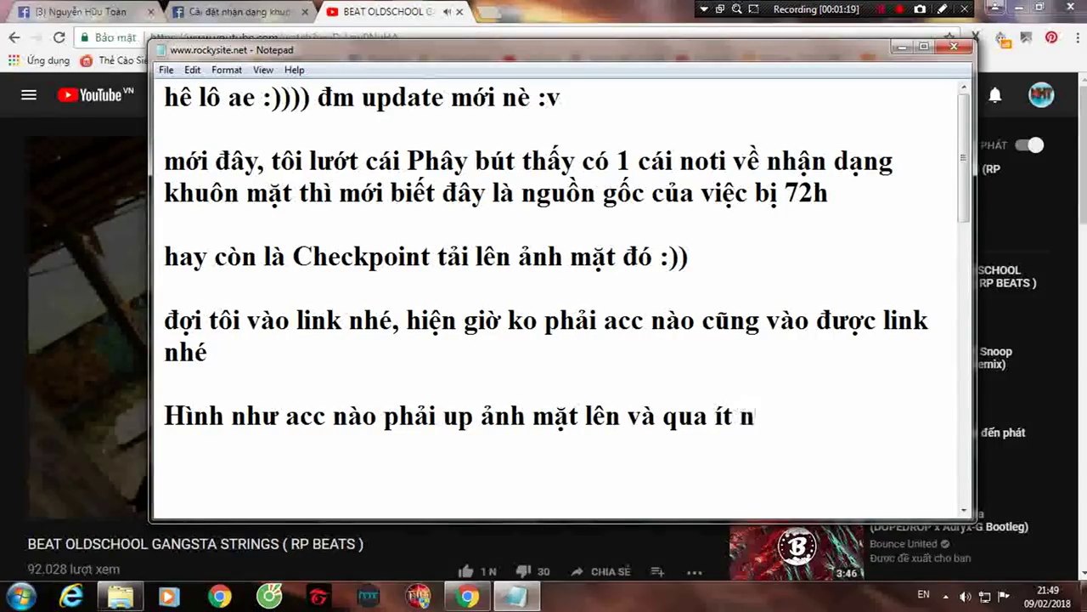
{"action": "type", "text": "haatsaafn 72h mows vaof"}
{"action": "key", "text": "BackSpace"}
{"action": "key", "text": "BackSpace"}
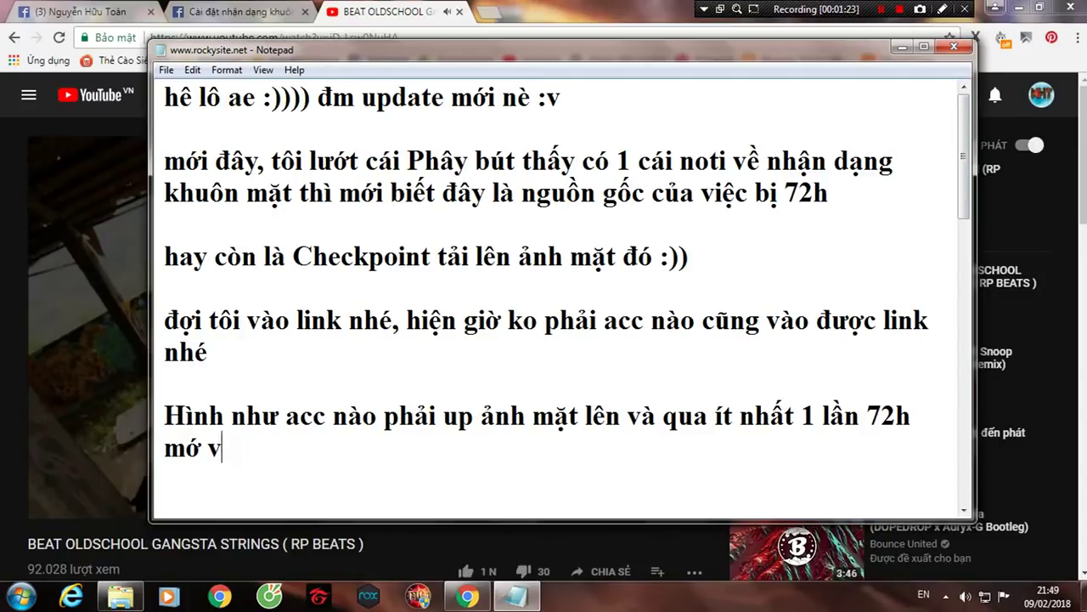
{"action": "type", "text": "vaof dduo"}
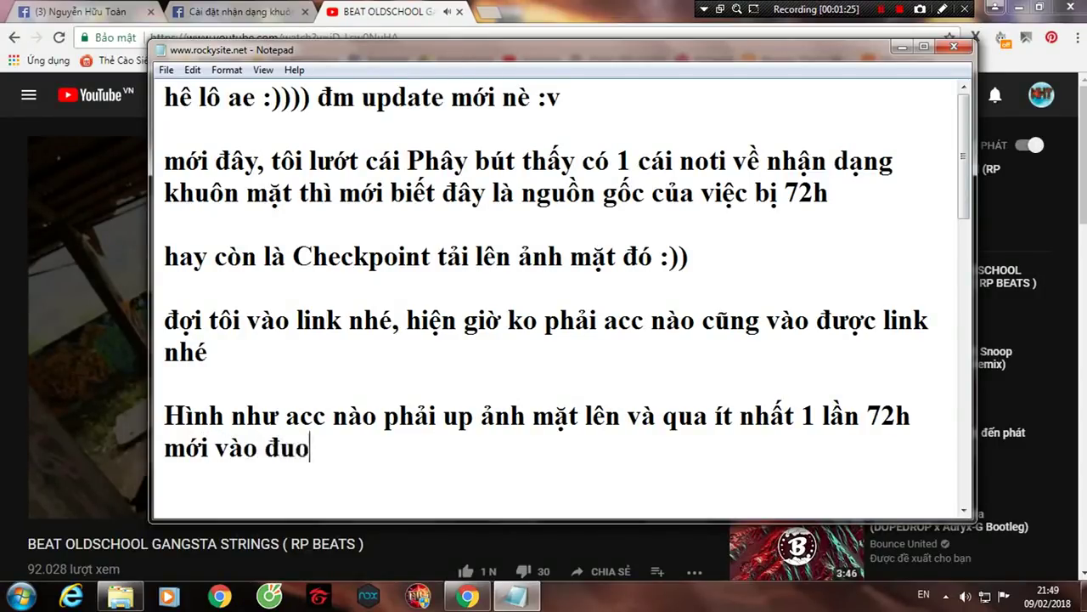
{"action": "type", "text": "link caif"}
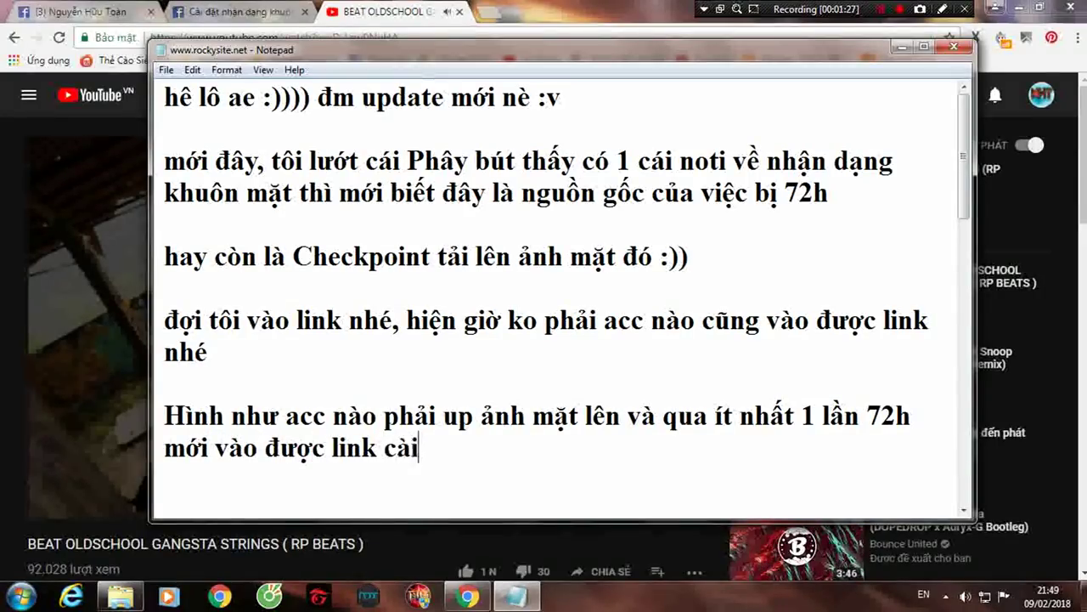
{"action": "type", "text": " ddajtw cuar xacs minh"}
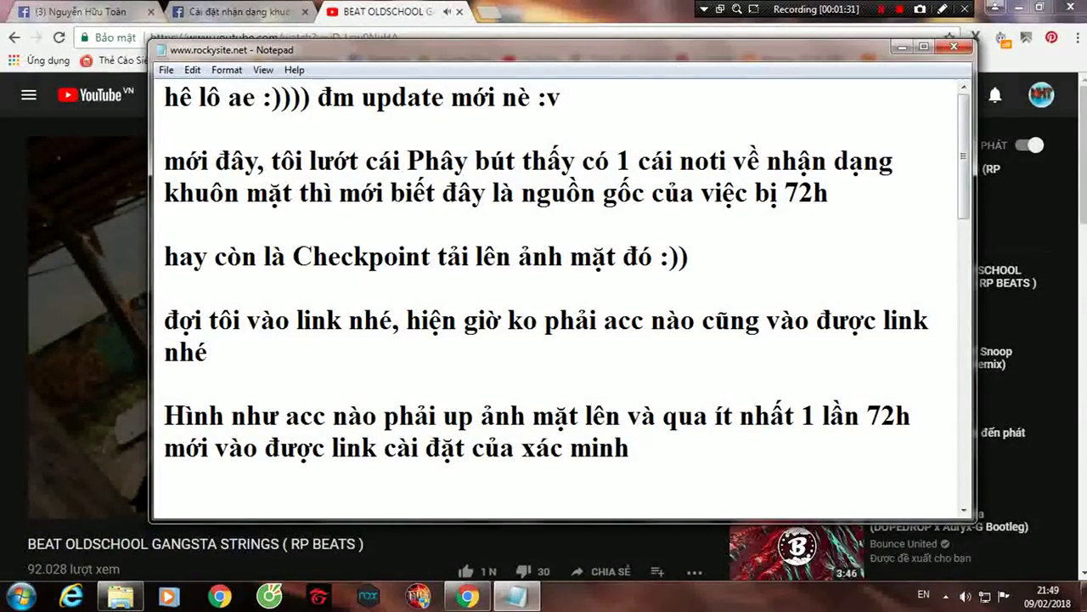
{"action": "type", "text": "hr nayf"}
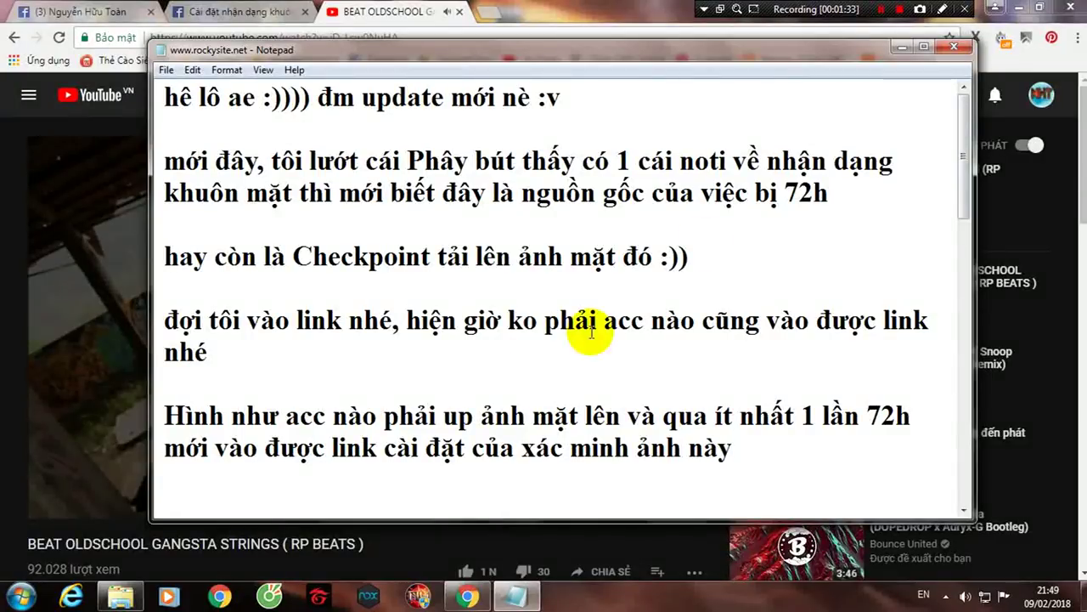
Step: Select the face-recognition settings URL at the end of the note, then bring up the browser
{"action": "left_click_drag", "start_coordinate": [957, 146], "coordinate": [963, 442]}
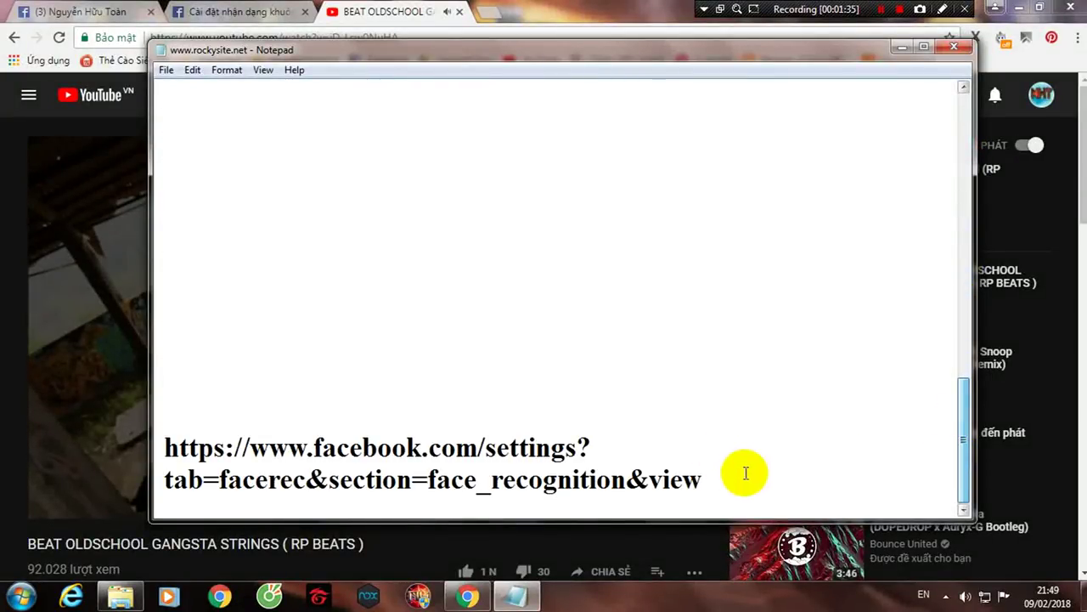
{"action": "left_click_drag", "start_coordinate": [760, 483], "coordinate": [254, 400]}
{"action": "left_click", "coordinate": [428, 37]}
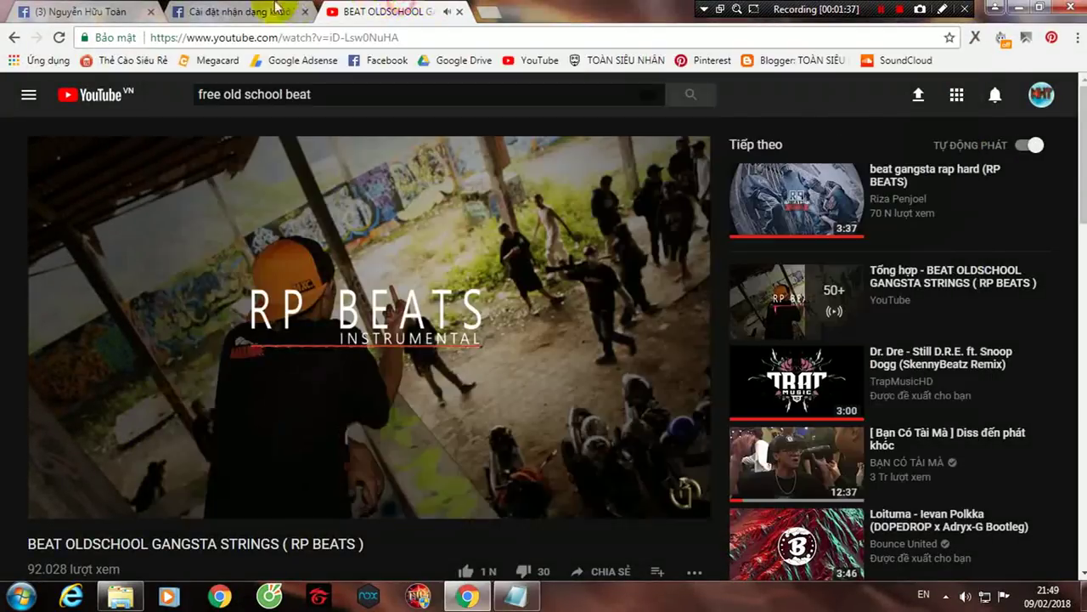
Step: Reload Facebook's face-recognition settings page in its tab
{"action": "key", "text": "ctrl+shift+Tab"}
{"action": "left_click", "coordinate": [280, 37]}
{"action": "key", "text": "ctrl+v"}
{"action": "key", "text": "Return"}
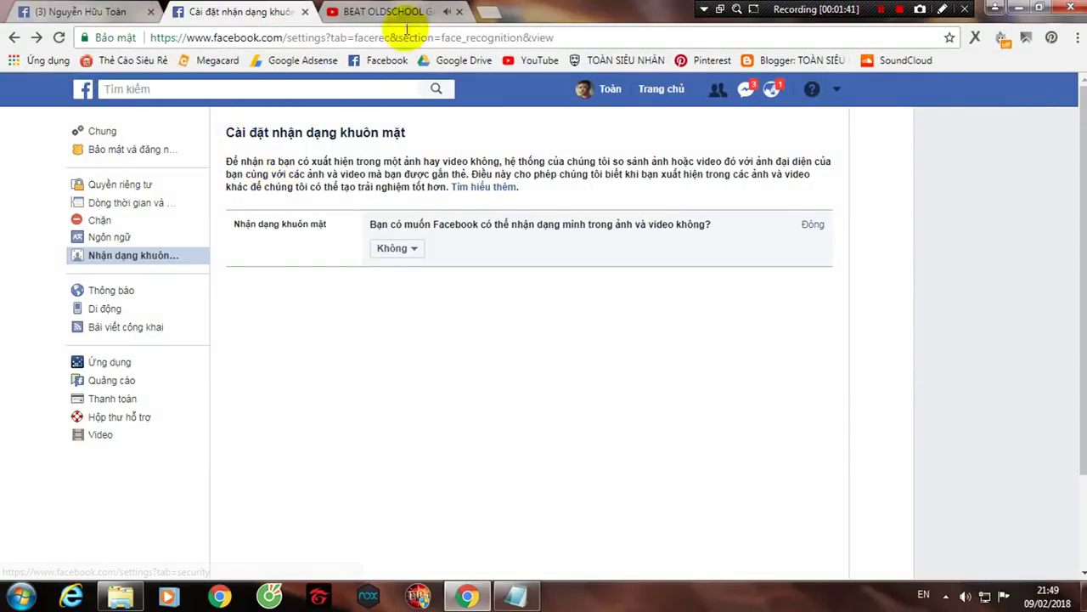
Step: Highlight the explanation and the recognition setting showing Không, then return to Notepad
{"action": "left_click_drag", "start_coordinate": [290, 132], "coordinate": [359, 194]}
{"action": "left_click", "coordinate": [400, 136]}
{"action": "left_click_drag", "start_coordinate": [408, 133], "coordinate": [225, 131]}
{"action": "left_click", "coordinate": [325, 154]}
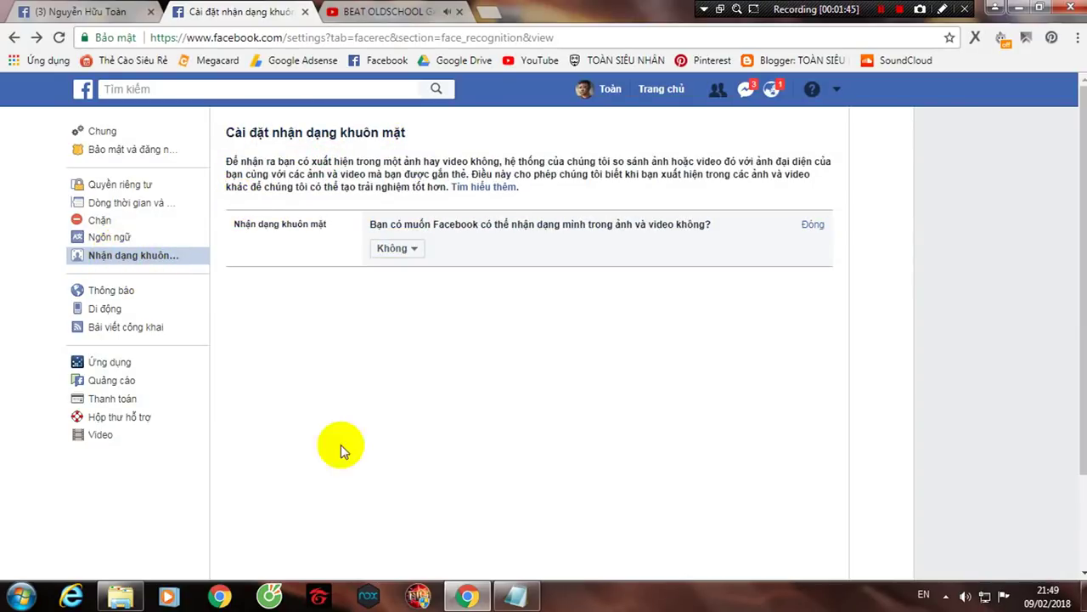
{"action": "left_click", "coordinate": [515, 601]}
Step: Clear the whole note and type 'đó thấy ko, cài đặt nhận dạng khuôn mặt'
{"action": "type", "text": "d"}
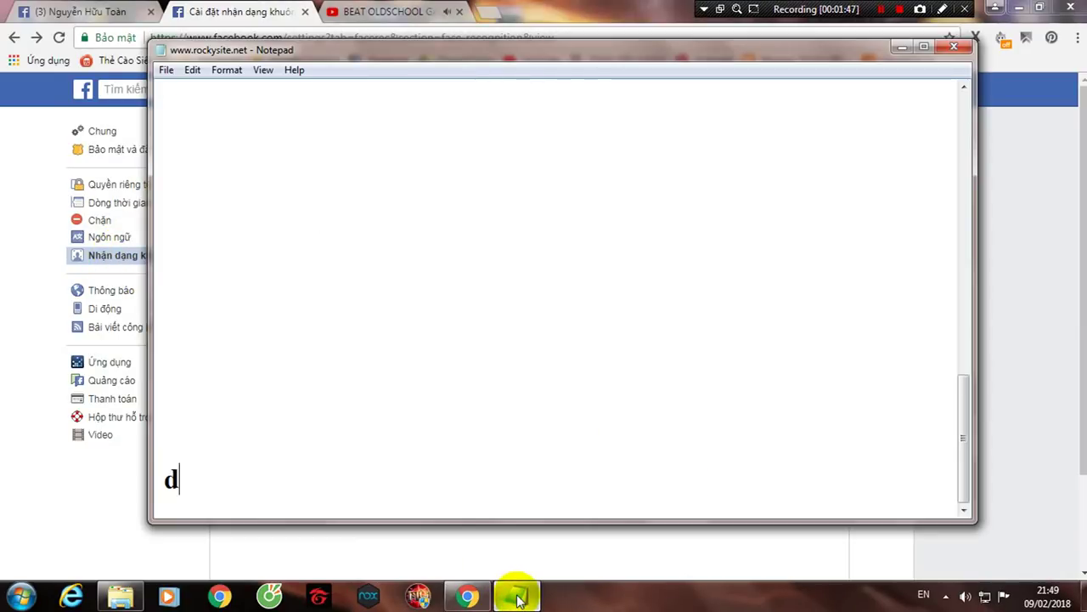
{"action": "key", "text": "ctrl+a"}
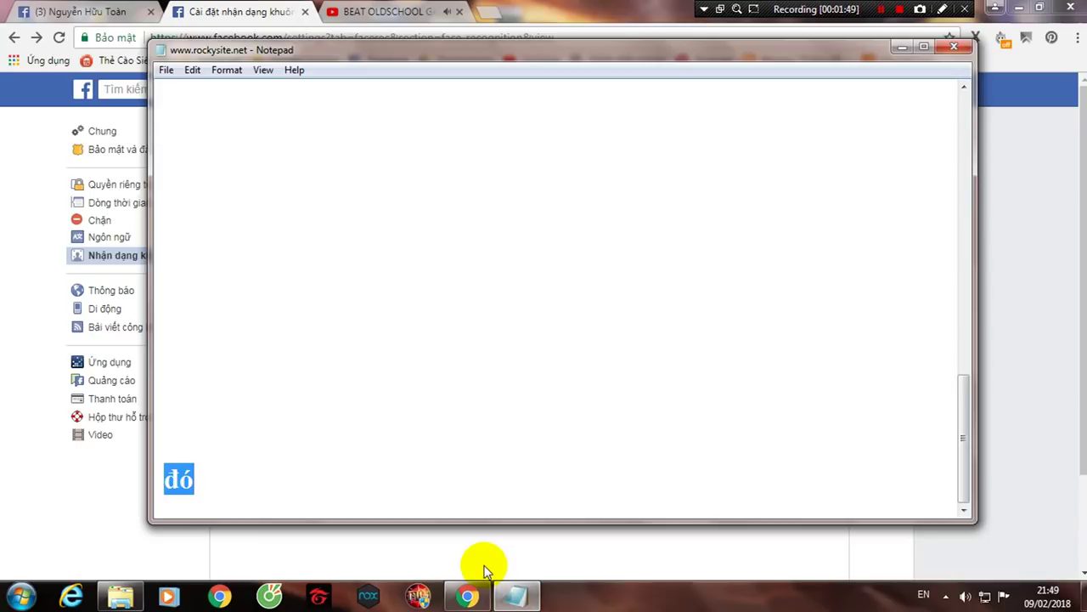
{"action": "key", "text": "BackSpace"}
{"action": "type", "text": "t"}
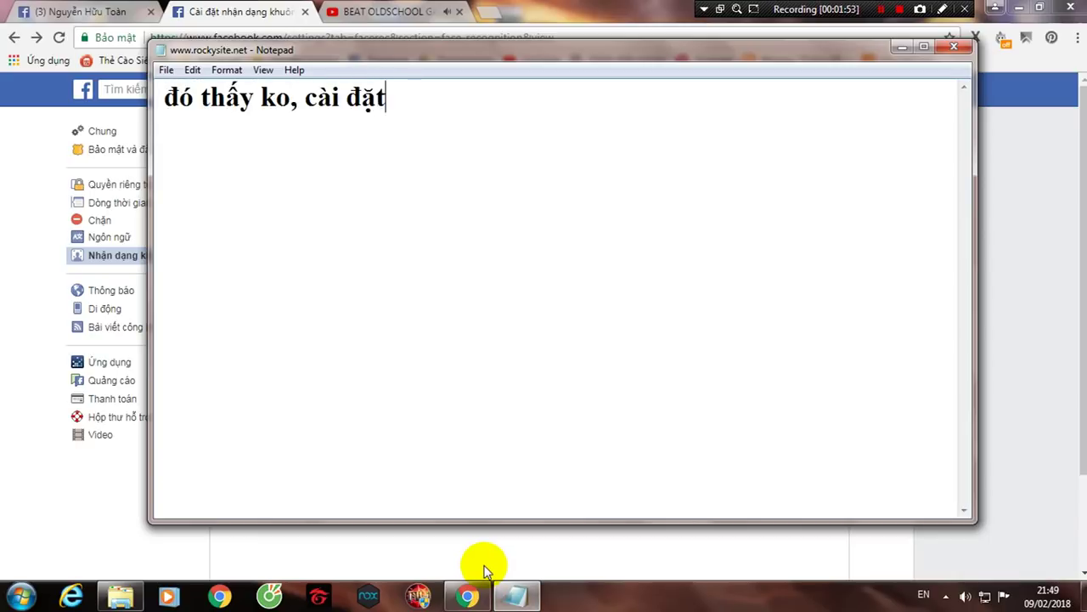
{"action": "type", "text": "hấy ko, caì dặt nhaận da"}
{"action": "type", "text": "khuôn m"}
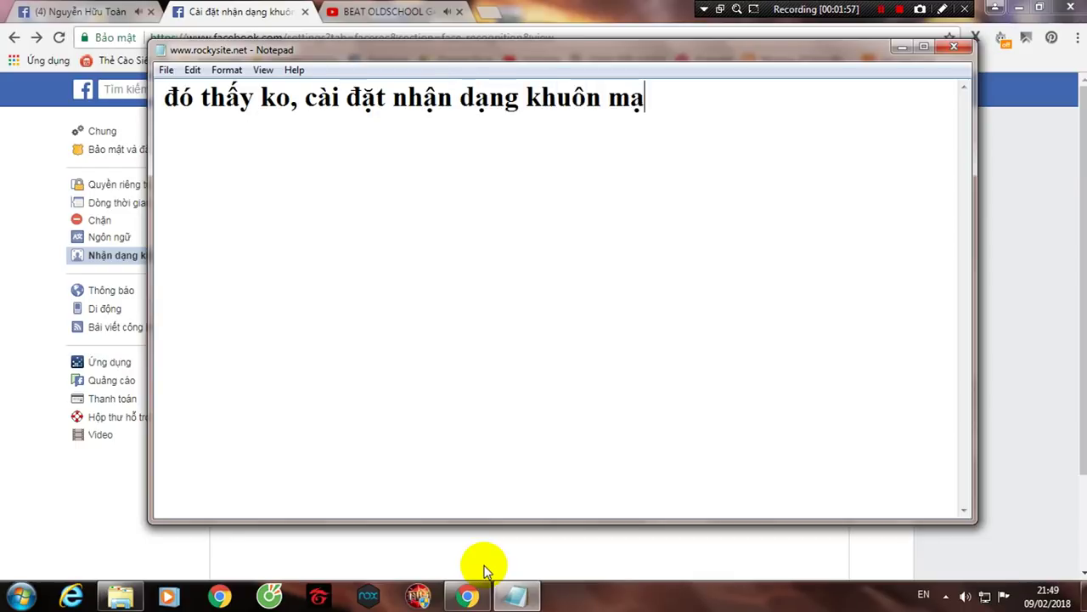
{"action": "type", "text": "ặt"}
Step: Open Facebook's general account settings from the account menu, then return to the face-recognition tab and Notepad
{"action": "left_click", "coordinate": [228, 12]}
{"action": "left_click_drag", "start_coordinate": [327, 38], "coordinate": [191, 48]}
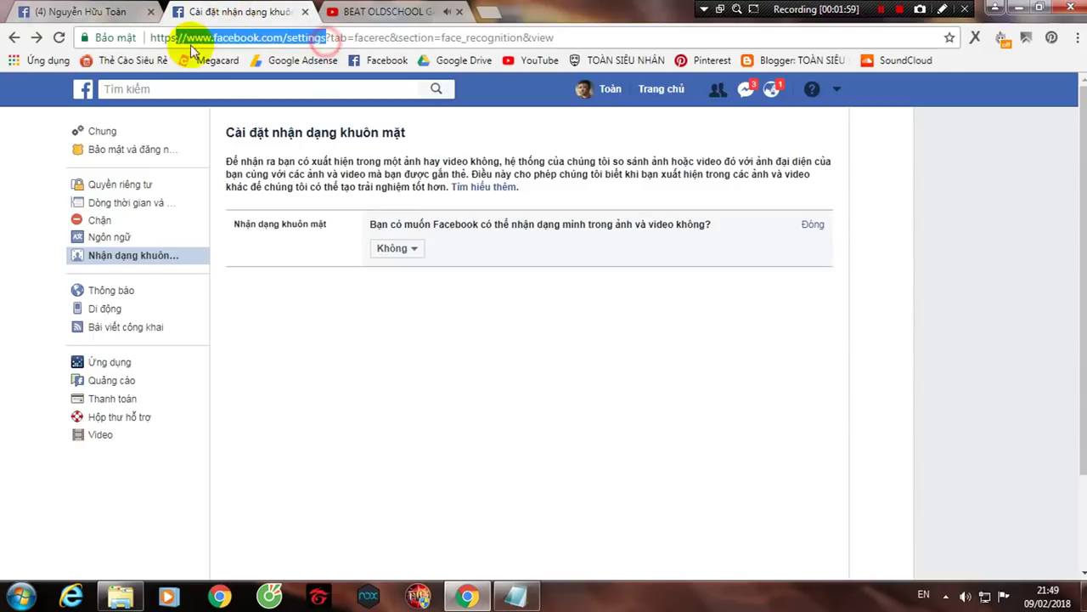
{"action": "left_click_drag", "start_coordinate": [327, 37], "coordinate": [145, 38]}
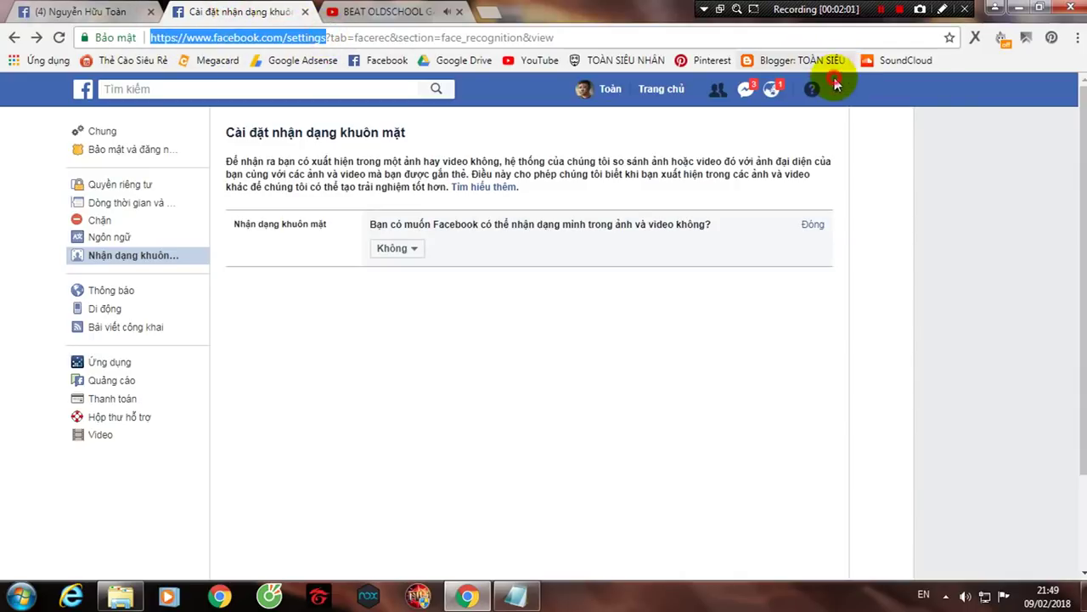
{"action": "left_click", "coordinate": [837, 88]}
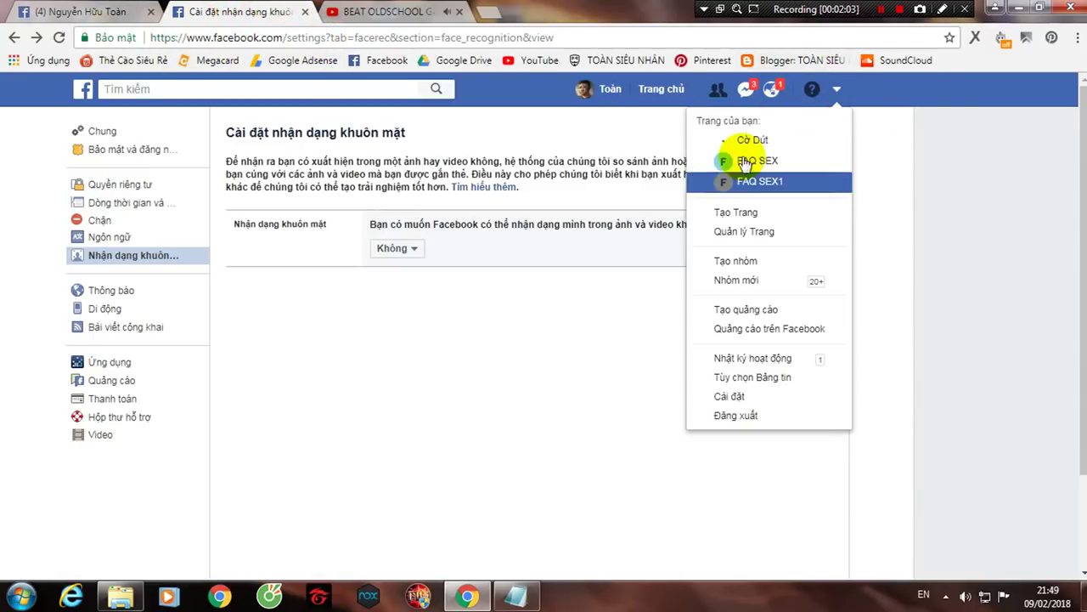
{"action": "left_click", "coordinate": [752, 396]}
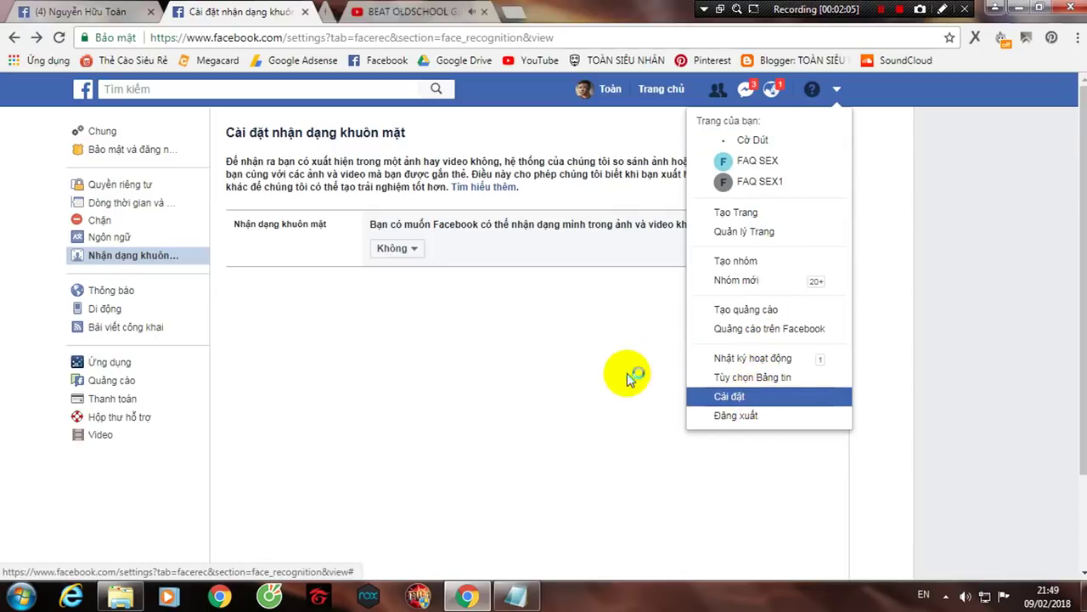
{"action": "left_click", "coordinate": [399, 12]}
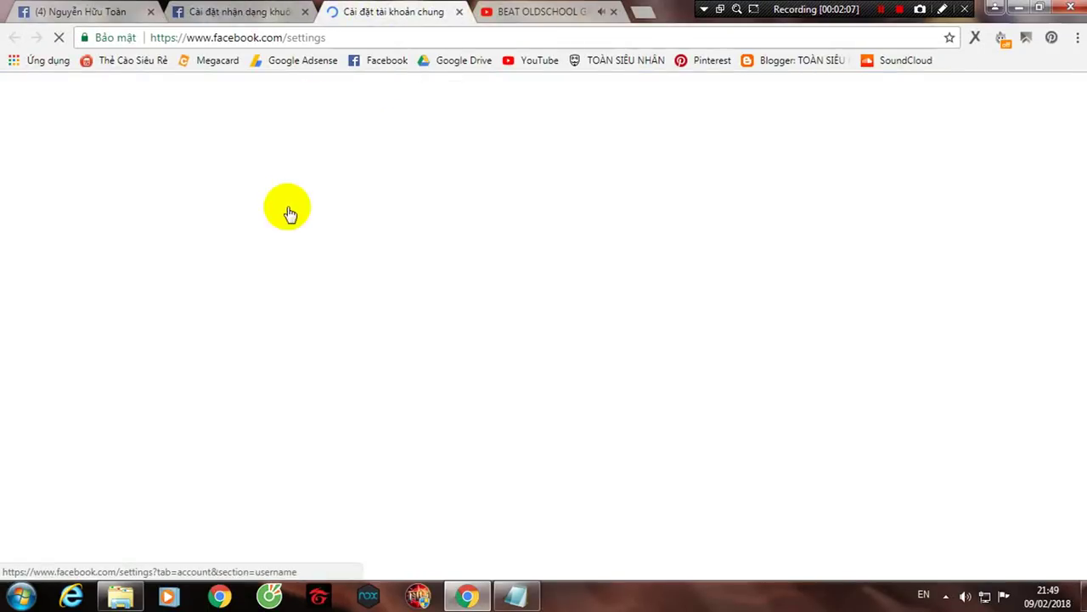
{"action": "left_click", "coordinate": [261, 10]}
{"action": "left_click", "coordinate": [528, 588]}
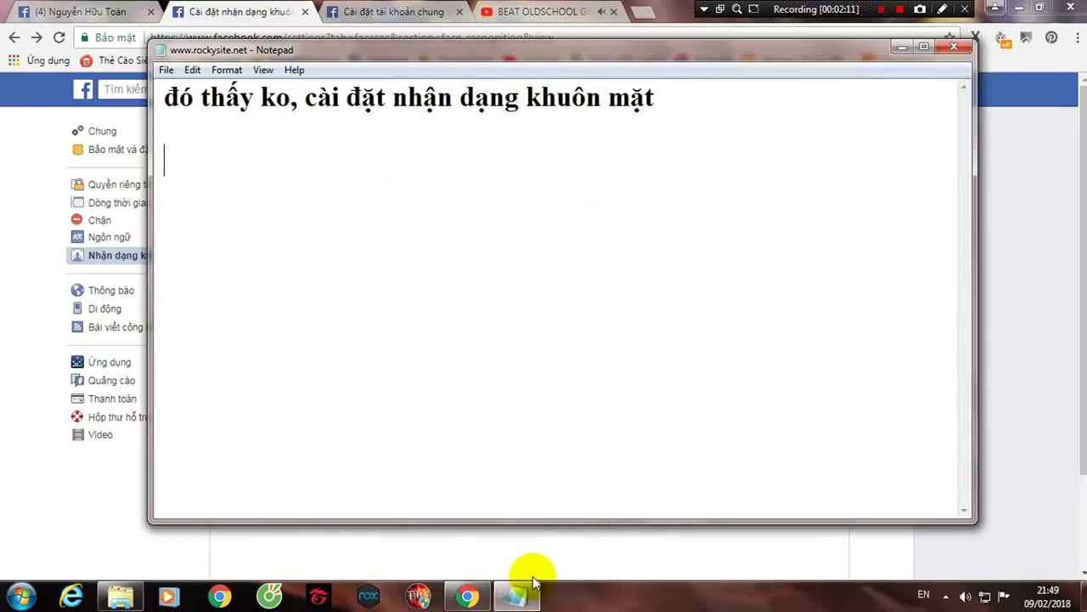
Step: Add a line saying Facebook's new update only requires turning off the verification
{"action": "type", "text": "chă"}
{"action": "type", "text": "ó mới update"}
{"action": "type", "text": "hay"}
{"action": "type", "text": "cl"}
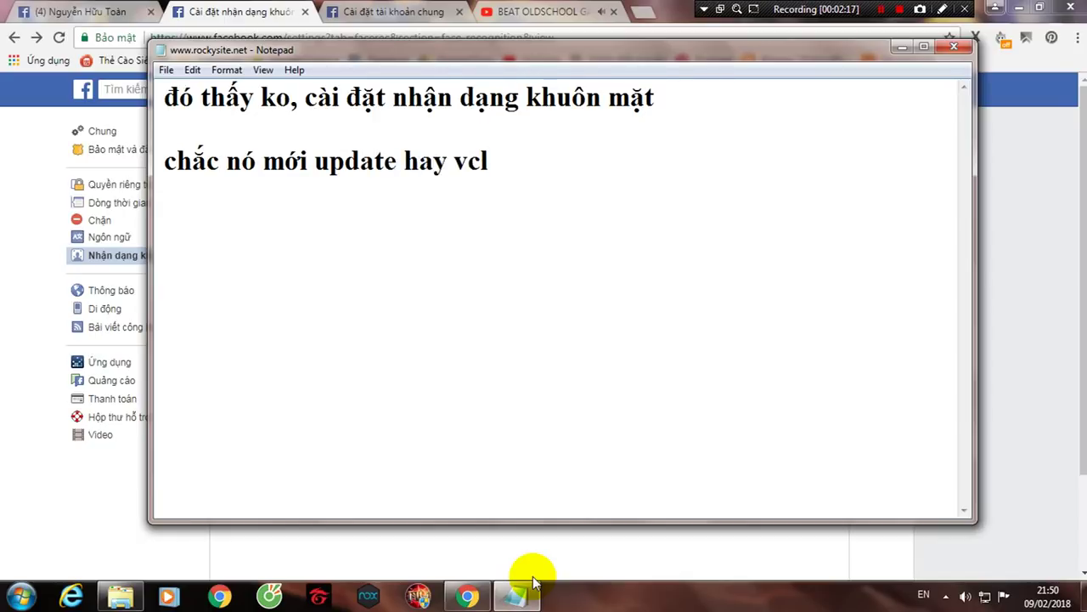
{"action": "type", "text": "giơ"}
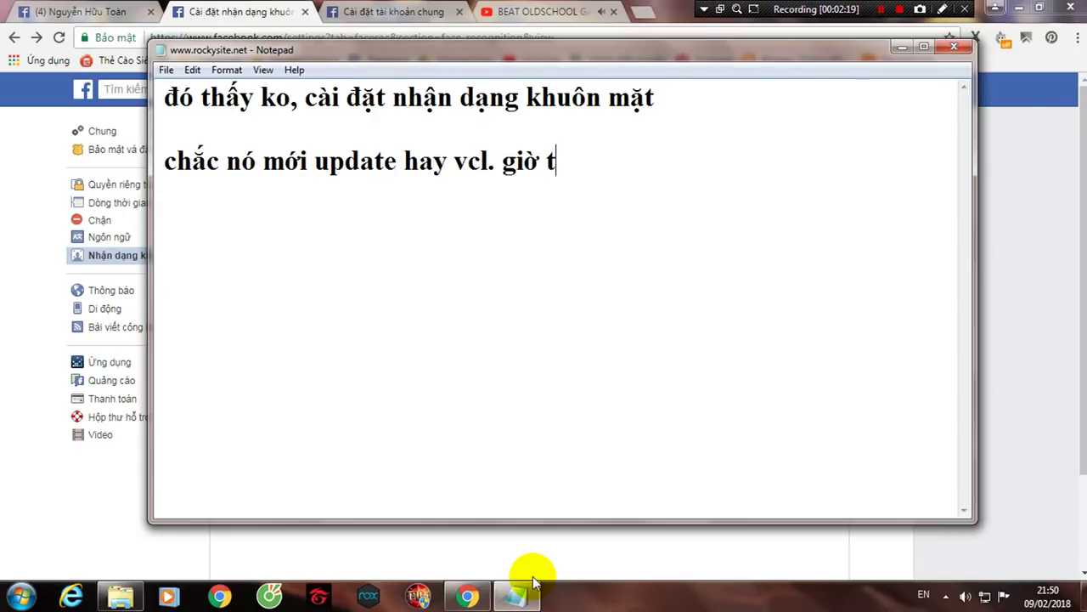
{"action": "type", "text": " chỉ cần vao"}
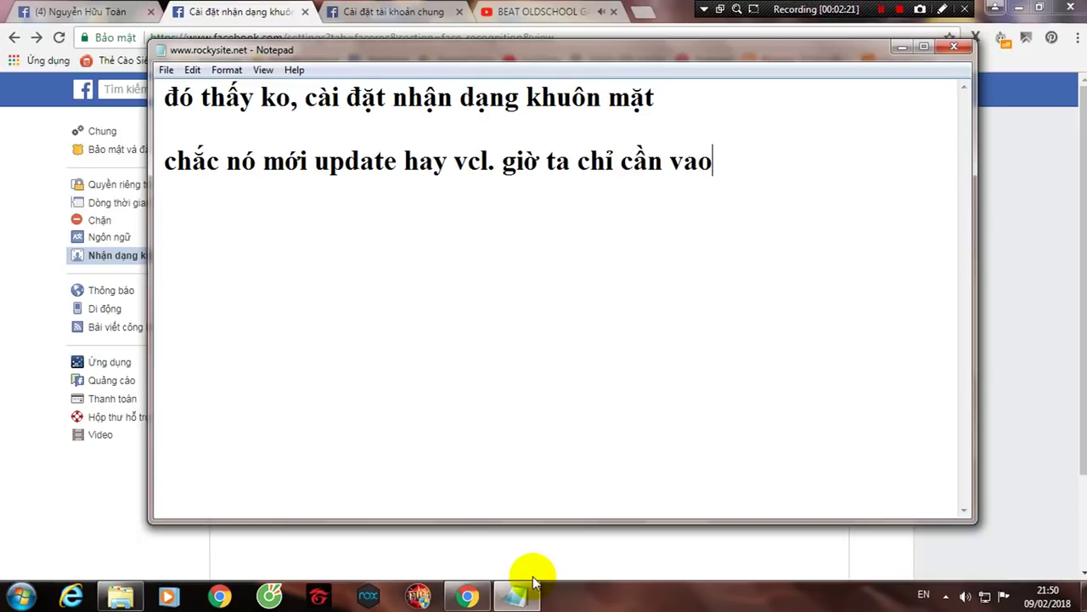
{"action": "type", "text": "ắt"}
{"action": "key", "text": "BackSpace"}
{"action": "type", "text": "cái xac minh d"}
Step: Add a paragraph saying you'll never face the 72h lock again, and start explaining repeat locks
{"action": "key", "text": "Return"}
{"action": "key", "text": "Return"}
{"action": "type", "text": "va"}
{"action": "type", "text": " éo bao giờ g"}
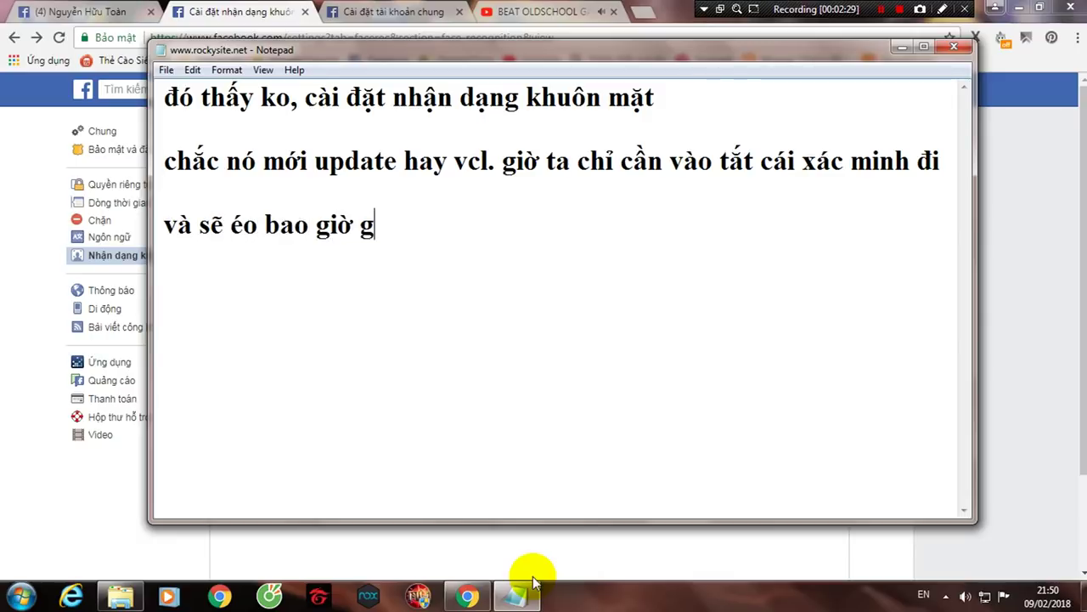
{"action": "type", "text": "ặp laioj"}
{"action": "key", "text": "BackSpace"}
{"action": "key", "text": "BackSpace"}
{"action": "key", "text": "BackSpace"}
{"action": "type", "text": "ại "}
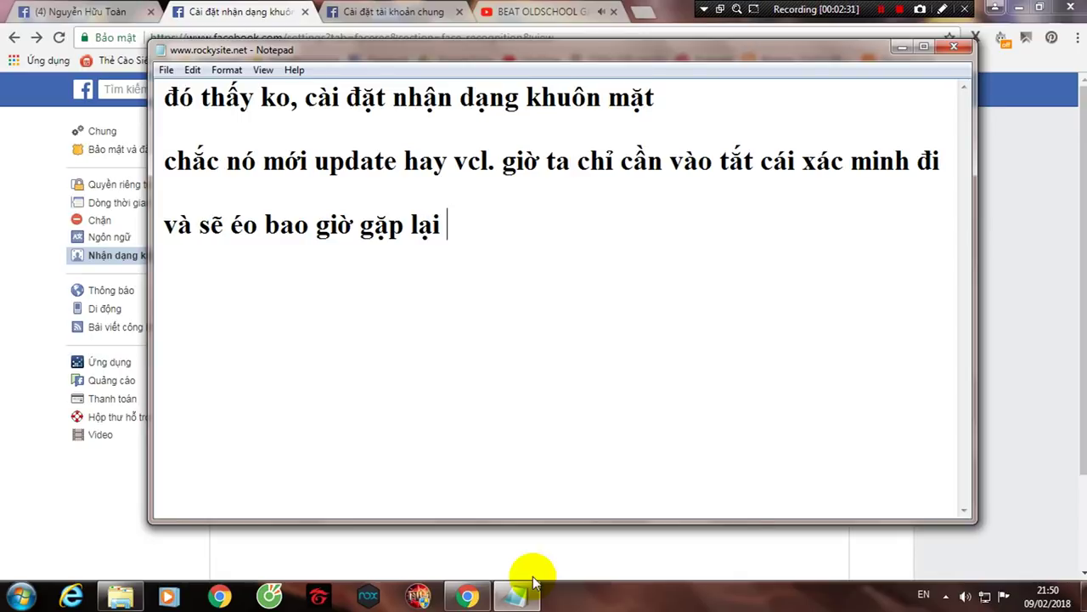
{"action": "type", "text": "2h nhe"}
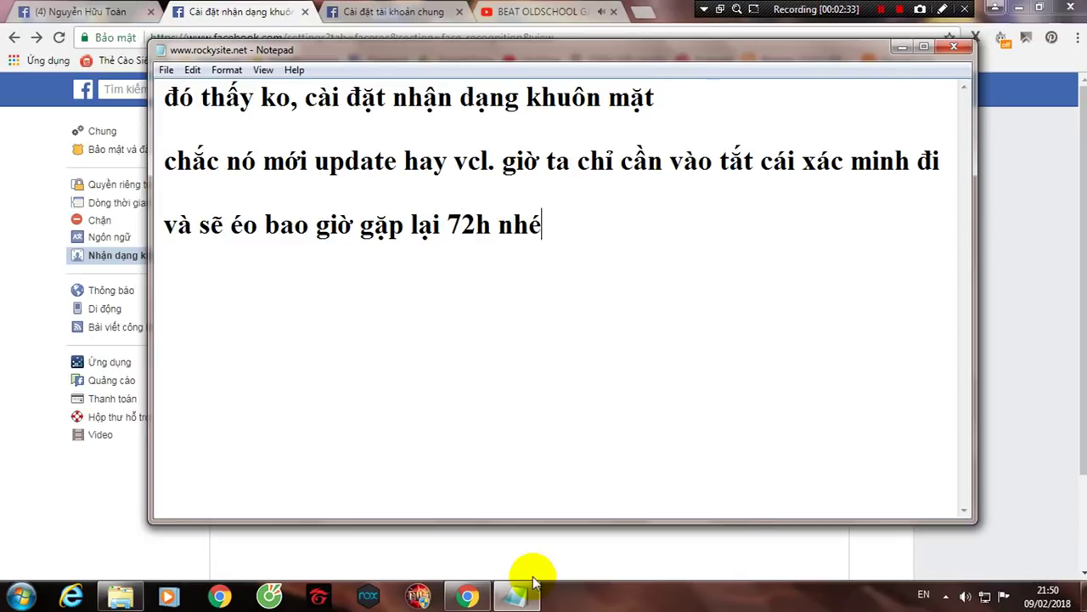
{"action": "type", "text": "theo minh tim hiểu thì a"}
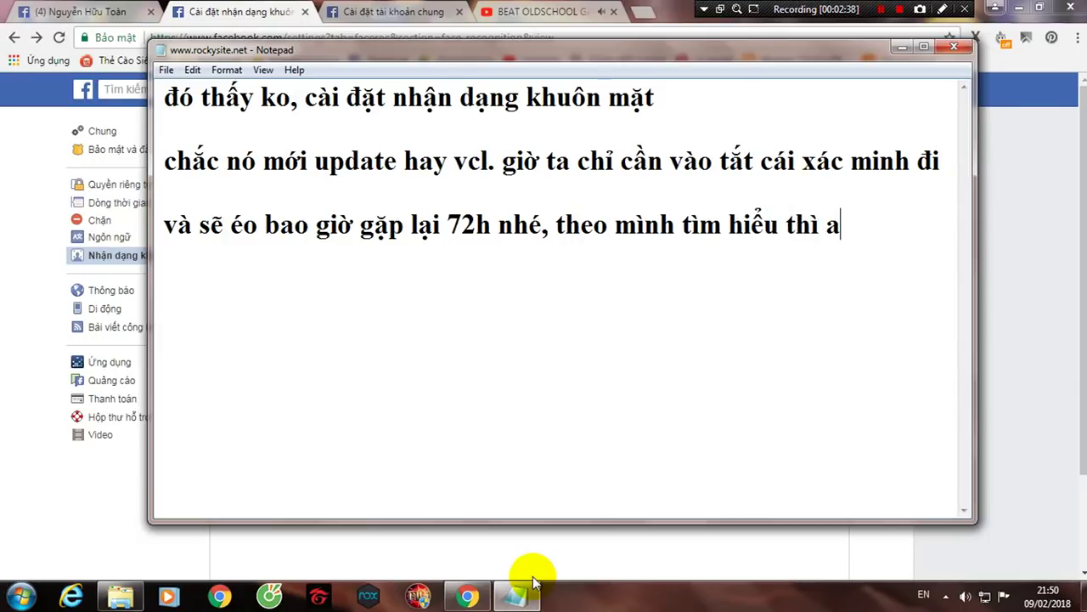
{"action": "key", "text": "BackSpace"}
{"action": "type", "text": "lfa"}
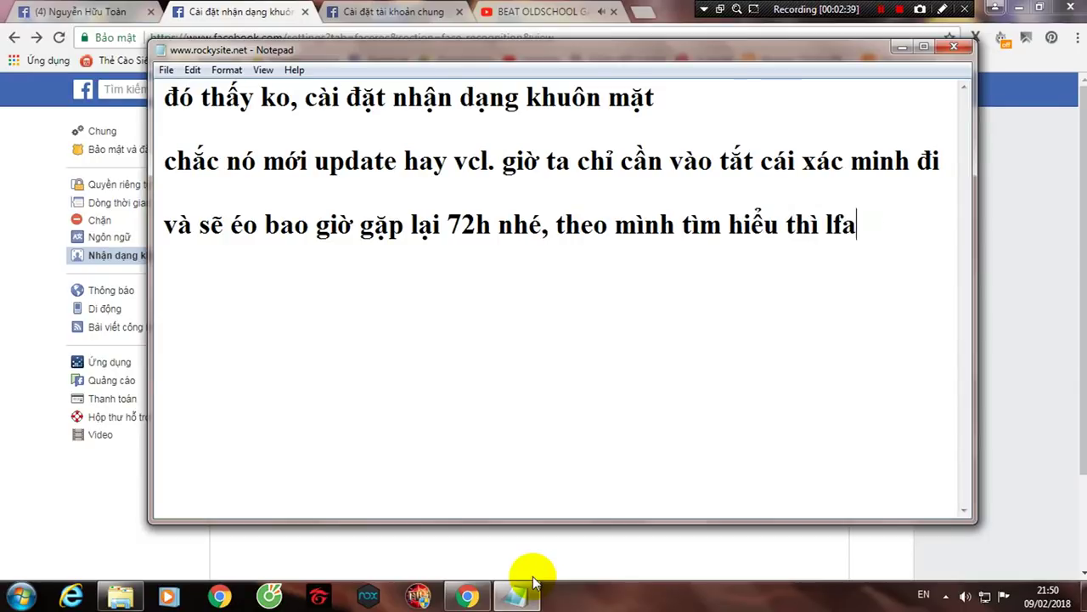
{"action": "type", "text": "à vậy"}
{"action": "type", "text": "con những ai"}
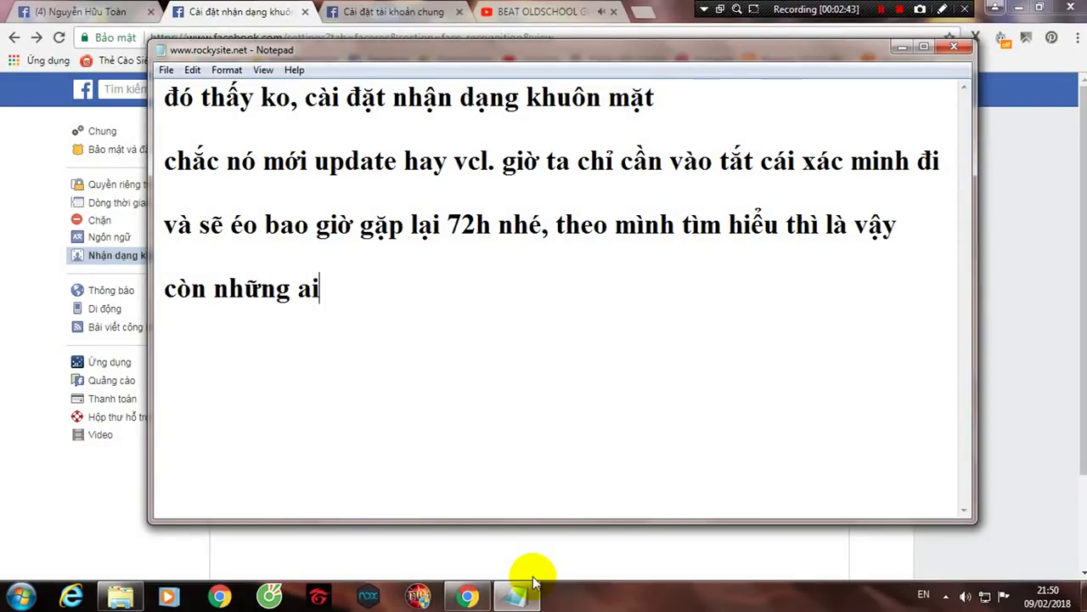
{"action": "type", "text": "bị tiep thiì la"}
{"action": "type", "text": " bị tiếp thì là do b"}
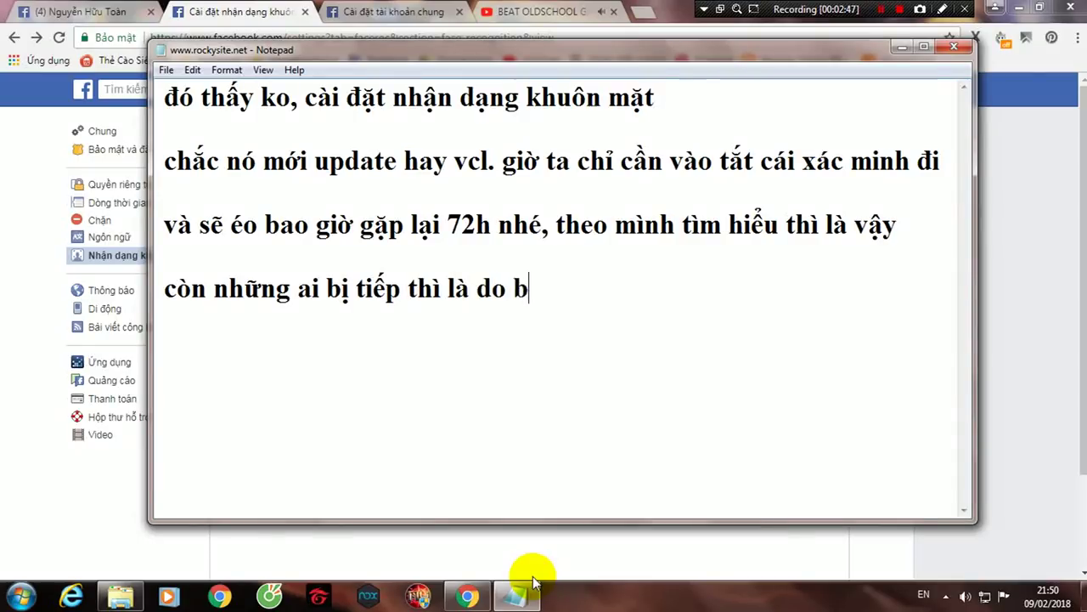
Step: Write that repeat locks come from running scripts, auto-like or heart-reaction tools
{"action": "key", "text": "BackSpace"}
{"action": "type", "text": "cac ban đang chạy Scrpit"}
{"action": "key", "text": "BackSpace"}
{"action": "type", "text": "hay "}
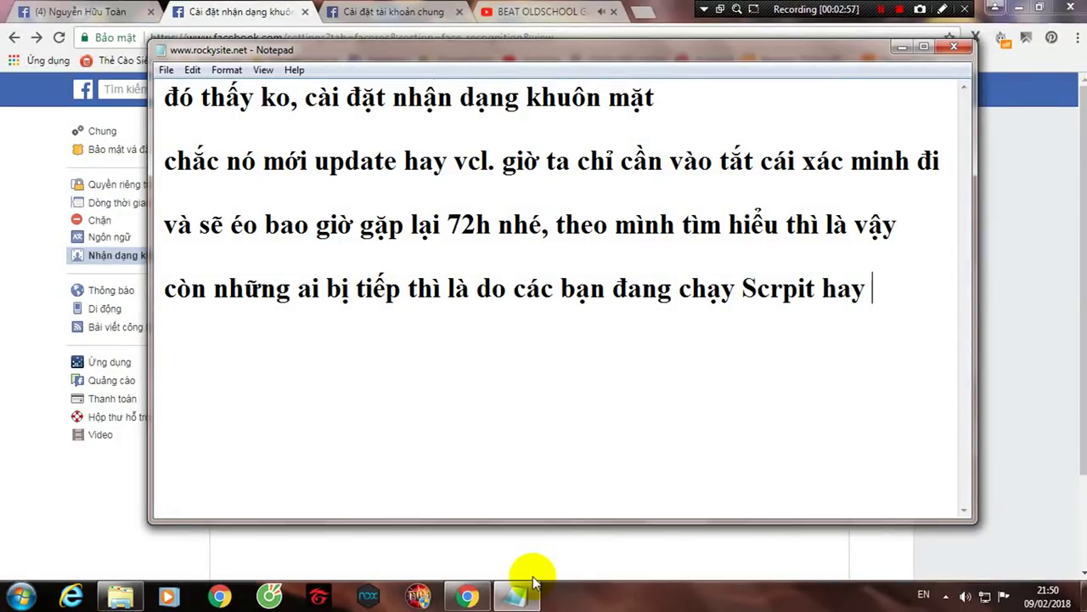
{"action": "type", "text": "mấy ca"}
{"action": "key", "text": "BackSpace"}
{"action": "type", "text": "i aut"}
{"action": "type", "text": "lik"}
{"action": "key", "text": "BackSpace"}
{"action": "type", "text": ", thả tim nene nosquets t"}
Step: Add that buff sub causes repeat locks too, ending 'nhưng cứ tắt đã nhé, an toàn là trên hết'
{"action": "key", "text": "BackSpace"}
{"action": "type", "text": "b"}
{"action": "key", "text": "BackSpace"}
{"action": "type", "text": "dính t"}
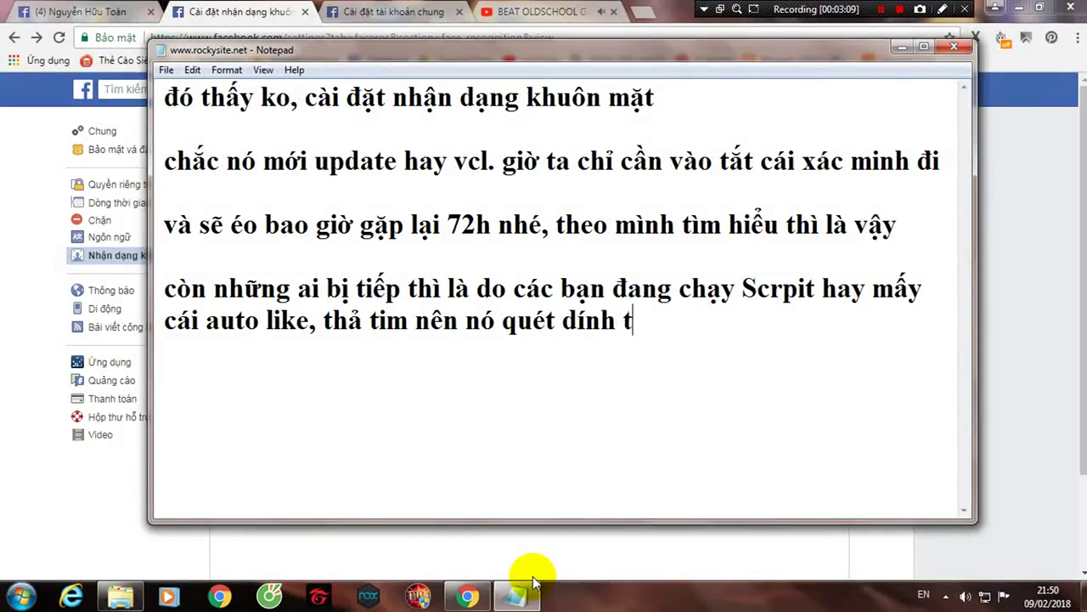
{"action": "type", "text": "iếp buf"}
{"action": "type", "text": "f sub cũng vậy"}
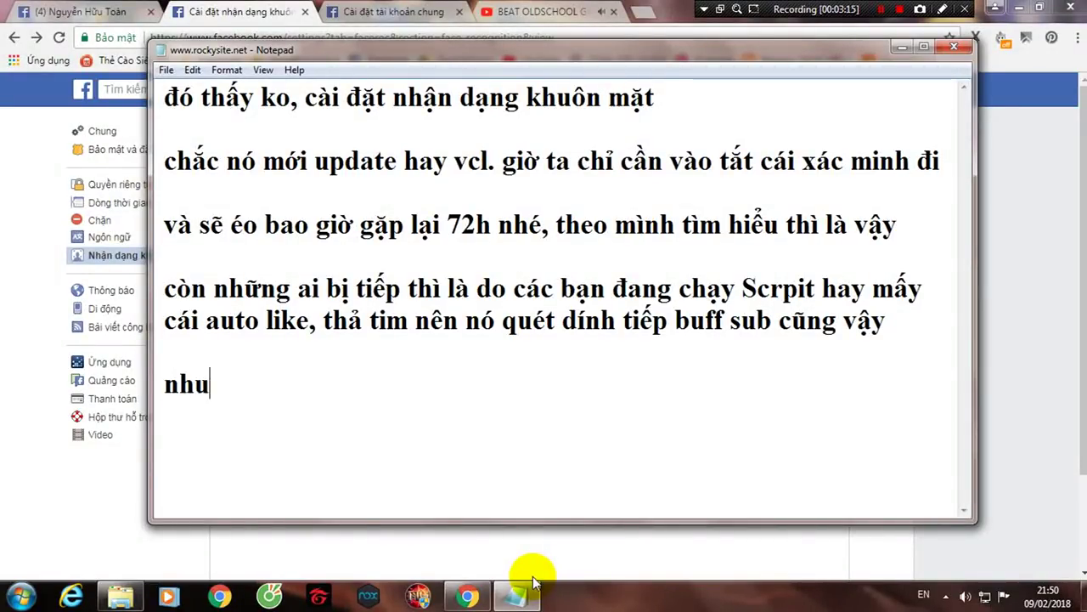
{"action": "type", "text": " cưứ tắt"}
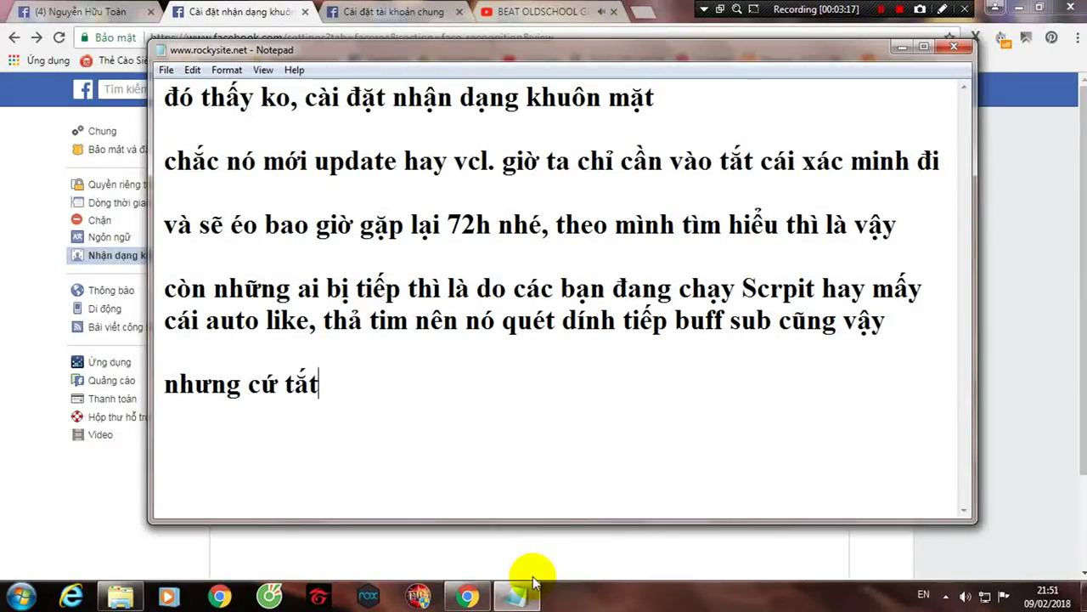
{"action": "type", "text": "ã nhé, an"}
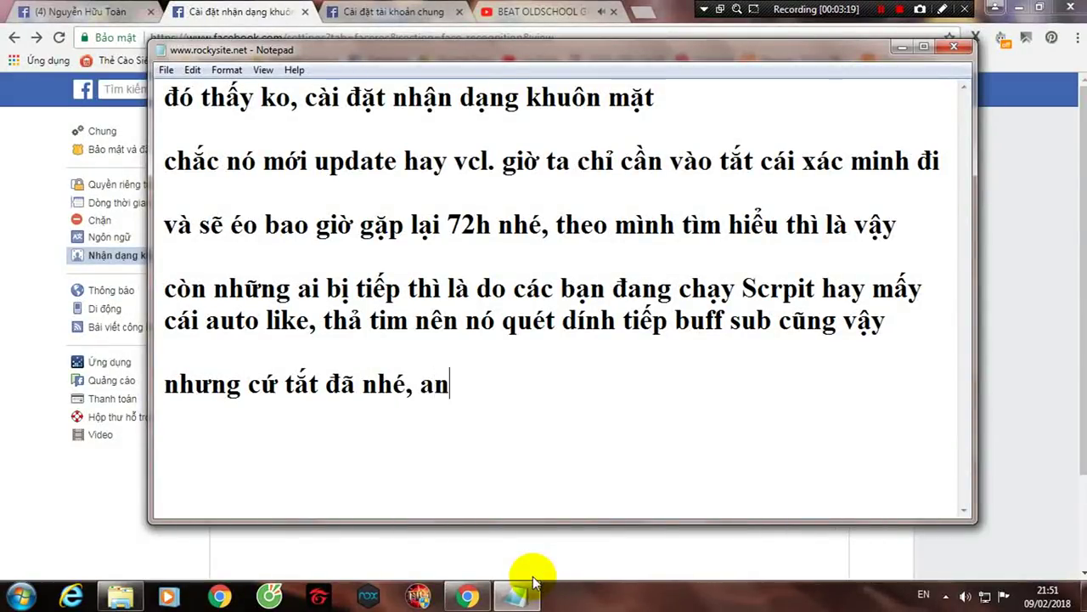
{"action": "type", "text": "oan là "}
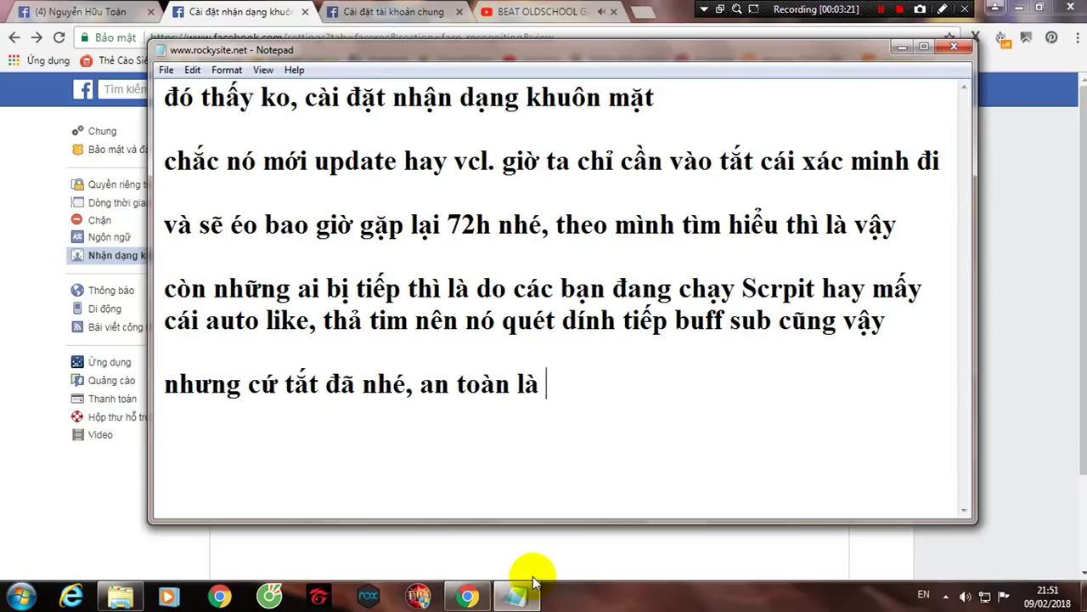
{"action": "type", "text": "n hết"}
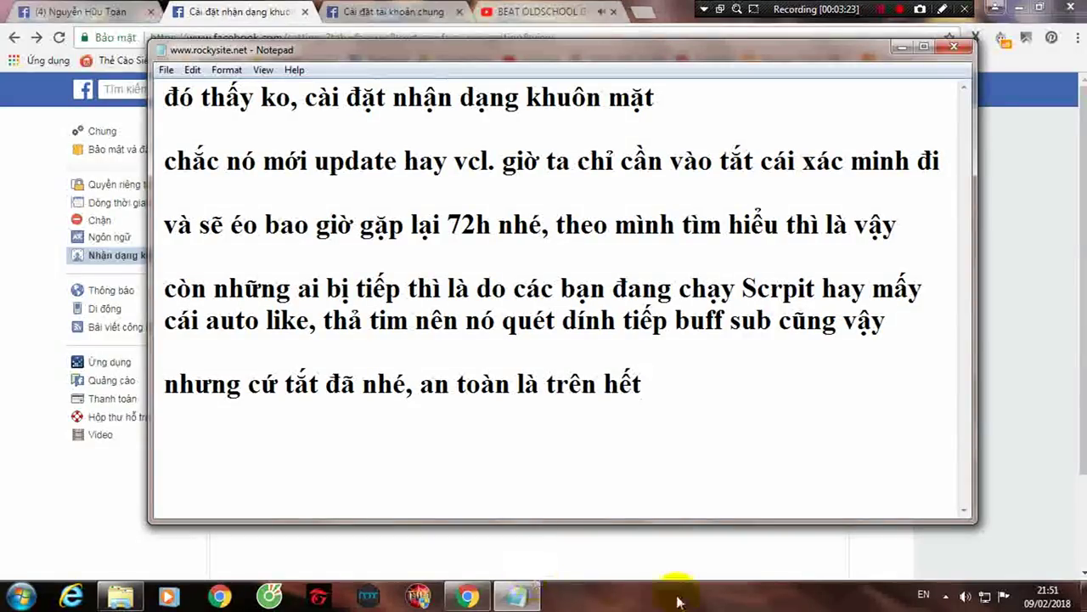
Step: Highlight the face-recognition setting showing Không on Facebook, then return to Notepad
{"action": "key", "text": "alt+Tab"}
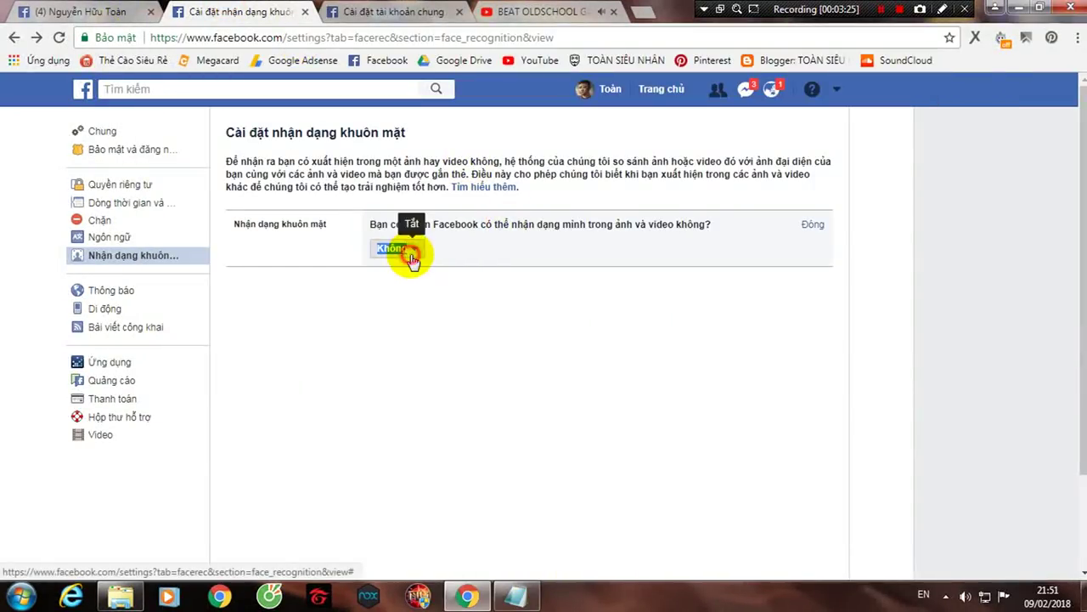
{"action": "double_click", "coordinate": [399, 248]}
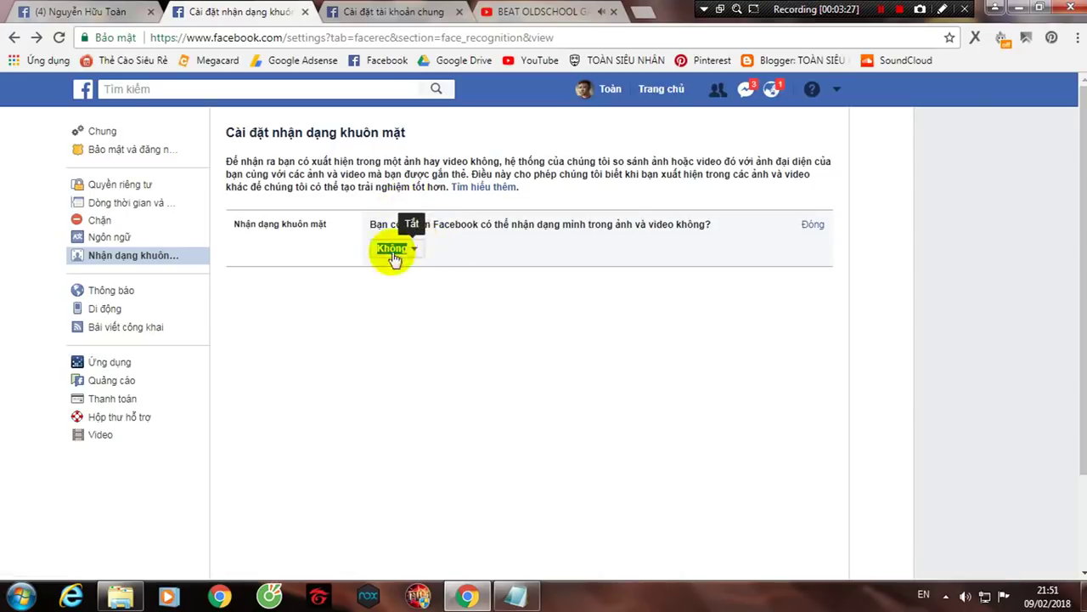
{"action": "left_click", "coordinate": [473, 283]}
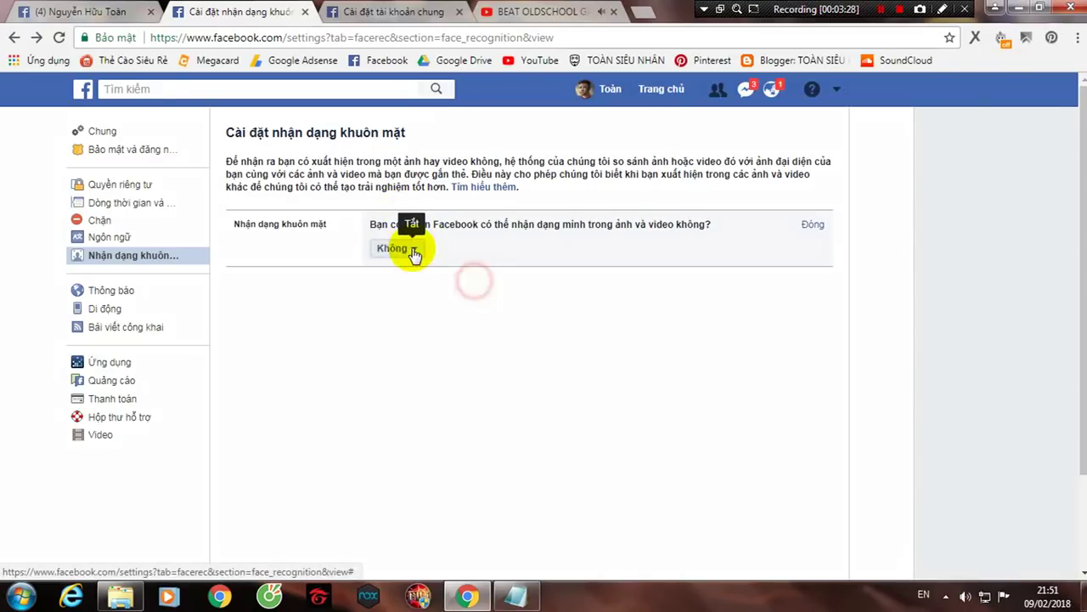
{"action": "left_click", "coordinate": [408, 249]}
{"action": "left_click", "coordinate": [444, 325]}
{"action": "left_click", "coordinate": [518, 595]}
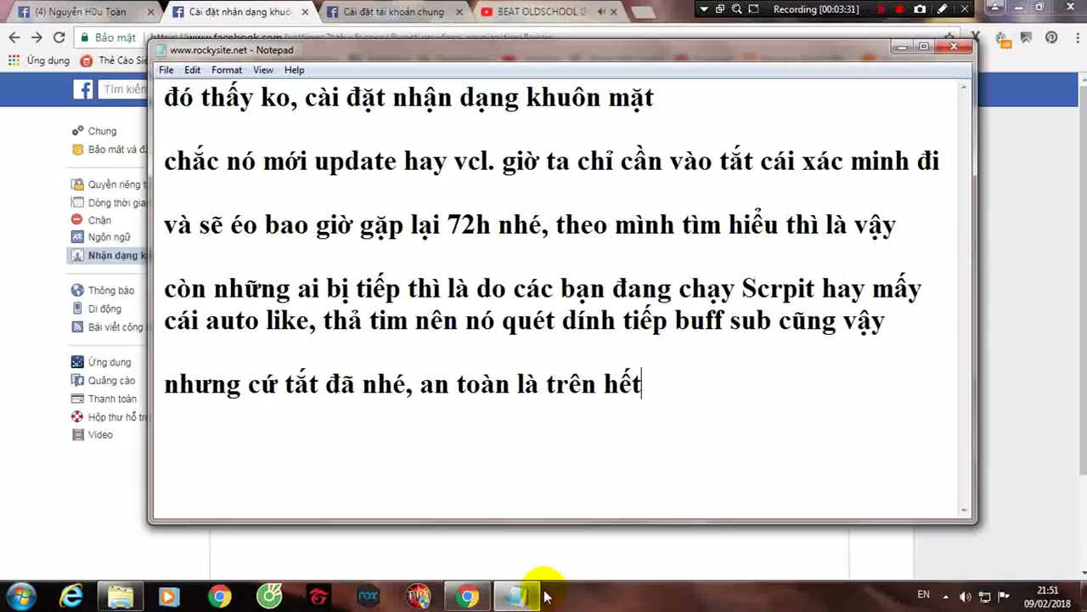
Step: Write that once turned off, the setting shows Không, ending 'như vậy là xong :)))'
{"action": "type", "text": "đó, "}
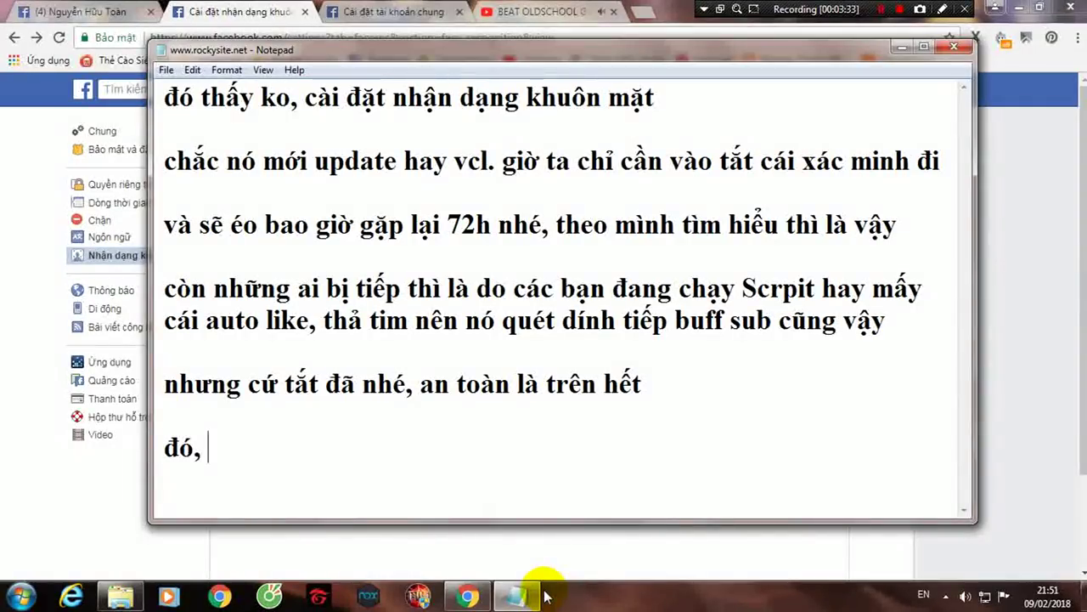
{"action": "type", "text": "lúc mới v"}
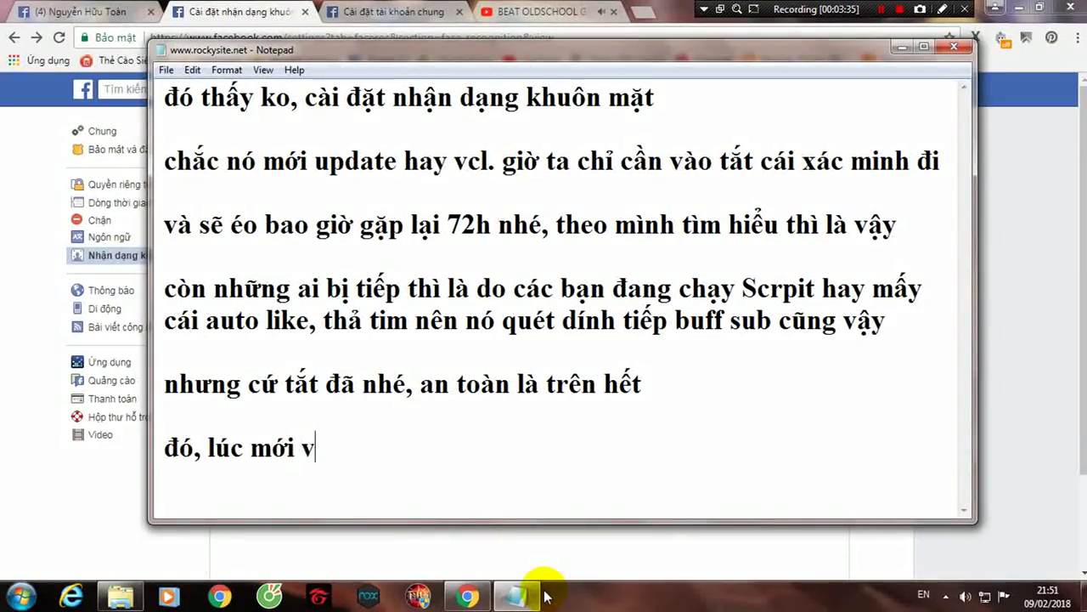
{"action": "type", "text": "ào là nó sẽ h"}
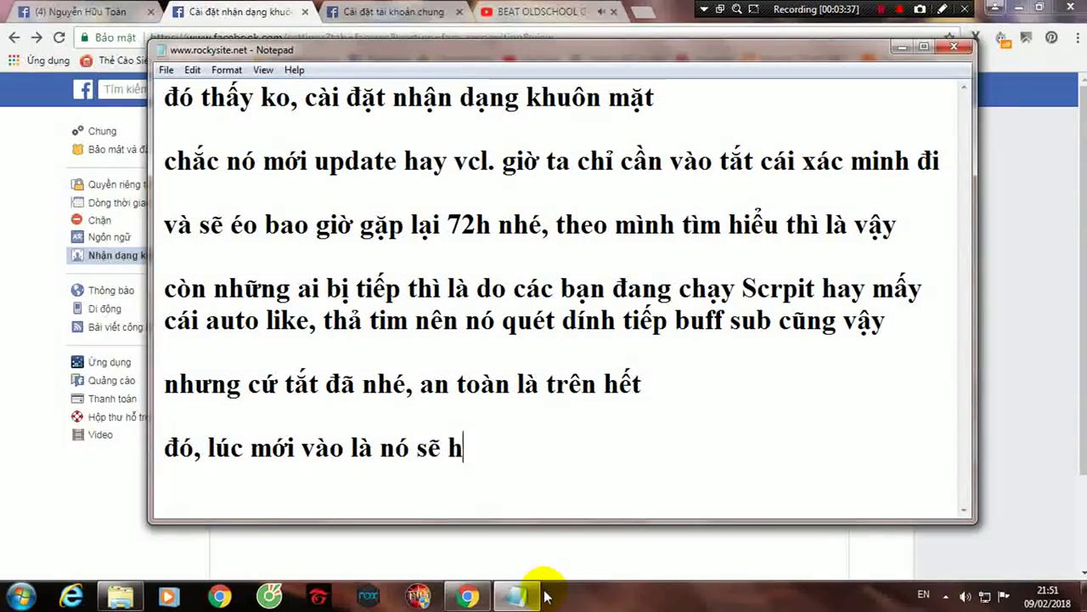
{"action": "type", "text": "iện "}
{"action": "type", "text": "có nhưng"}
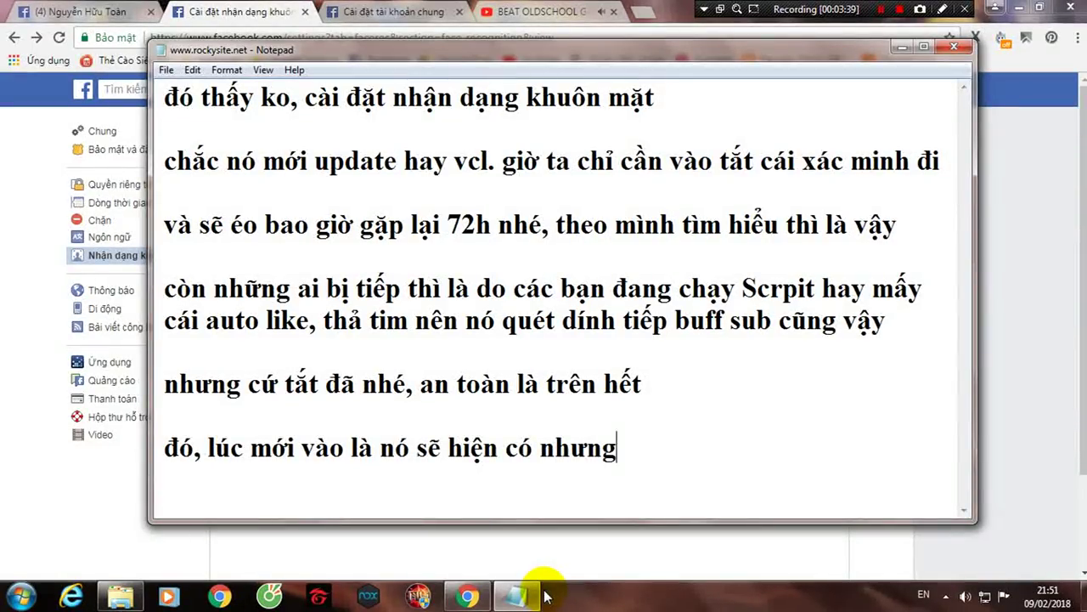
{"action": "type", "text": " tat rồi là nó se"}
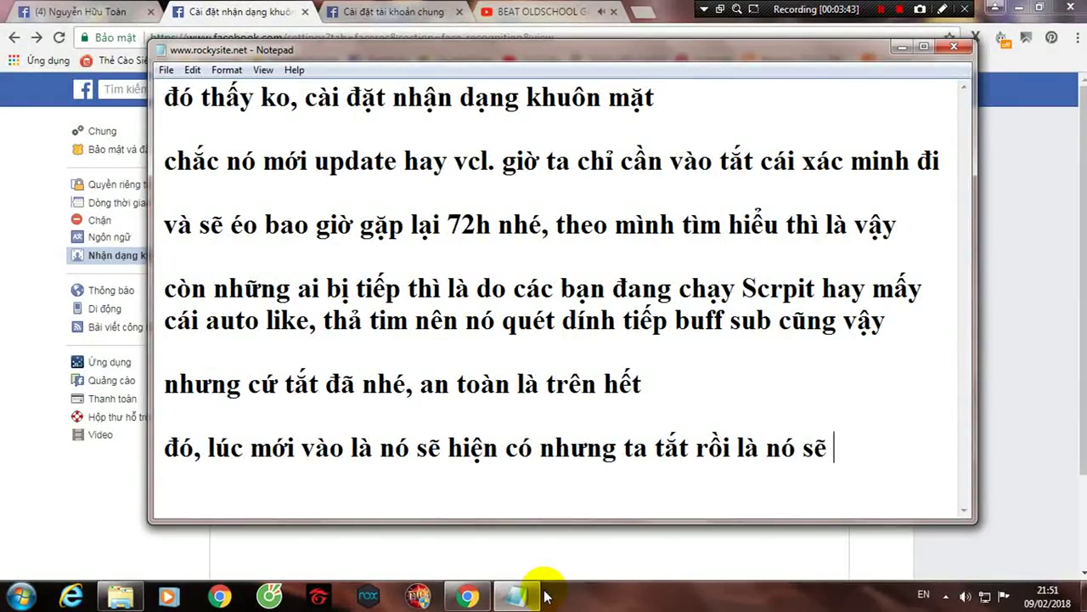
{"action": "type", "text": "hiện Không"}
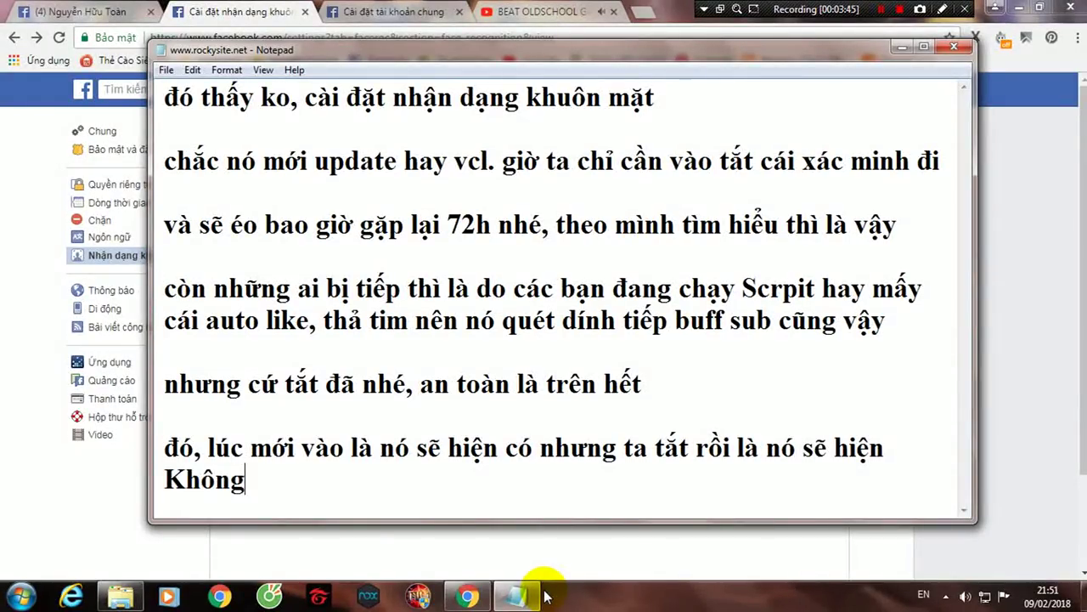
{"action": "type", "text": "như vậy là xong :)())"}
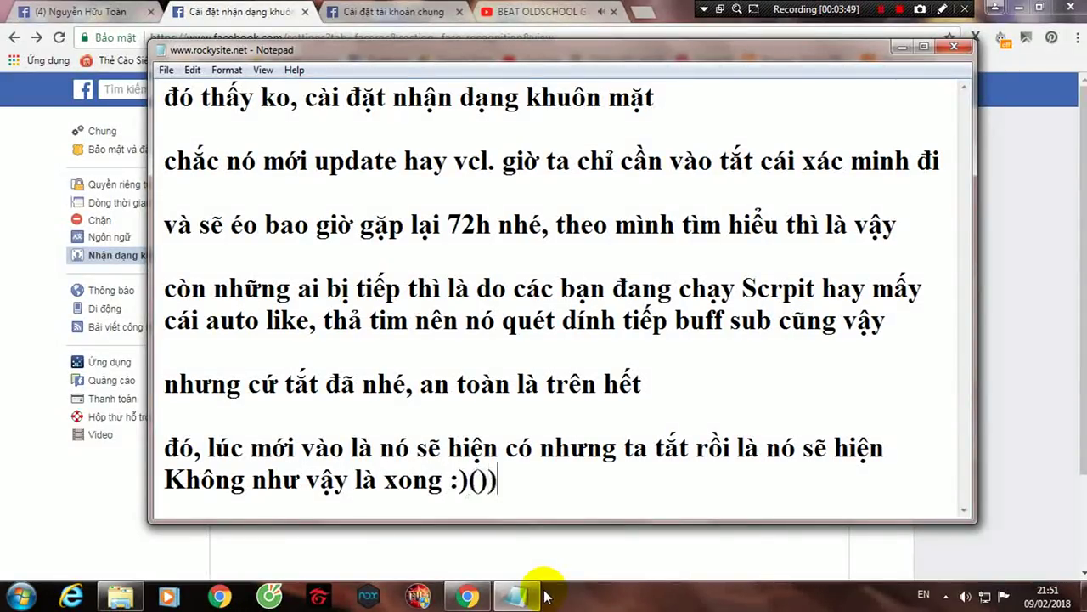
{"action": "key", "text": "BackSpace"}
{"action": "key", "text": "BackSpace"}
{"action": "key", "text": "BackSpace"}
{"action": "type", "text": "))"}
Step: Add the line 'Ok, cảm ơn AE đã theo dõi' and begin a new line 'nói mỏi'
{"action": "key", "text": "Return"}
{"action": "key", "text": "Return"}
{"action": "type", "text": "Ok, cảm"}
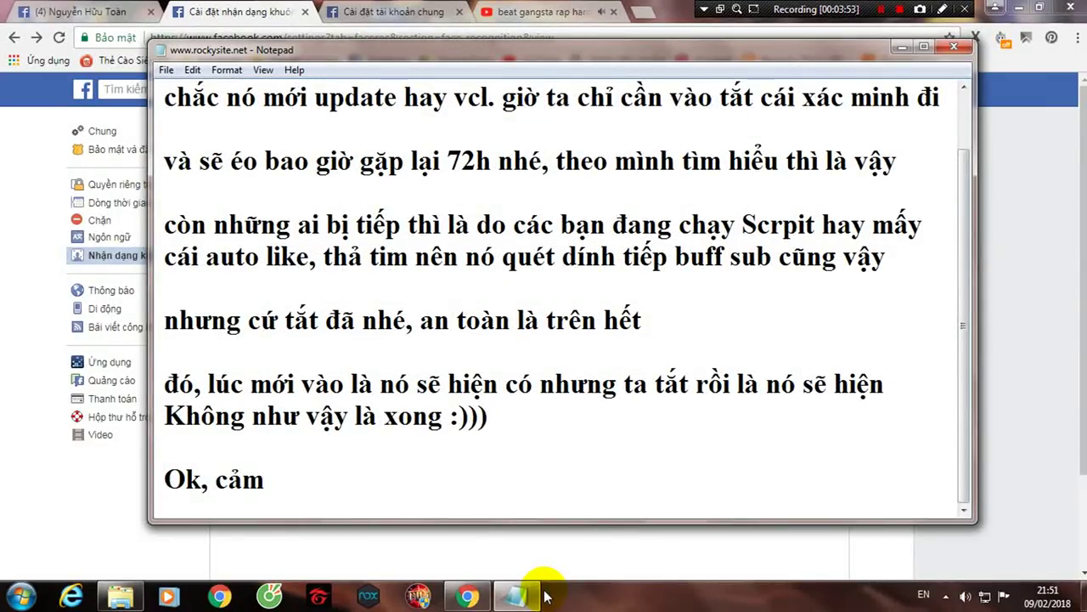
{"action": "type", "text": " ơn AE đã t"}
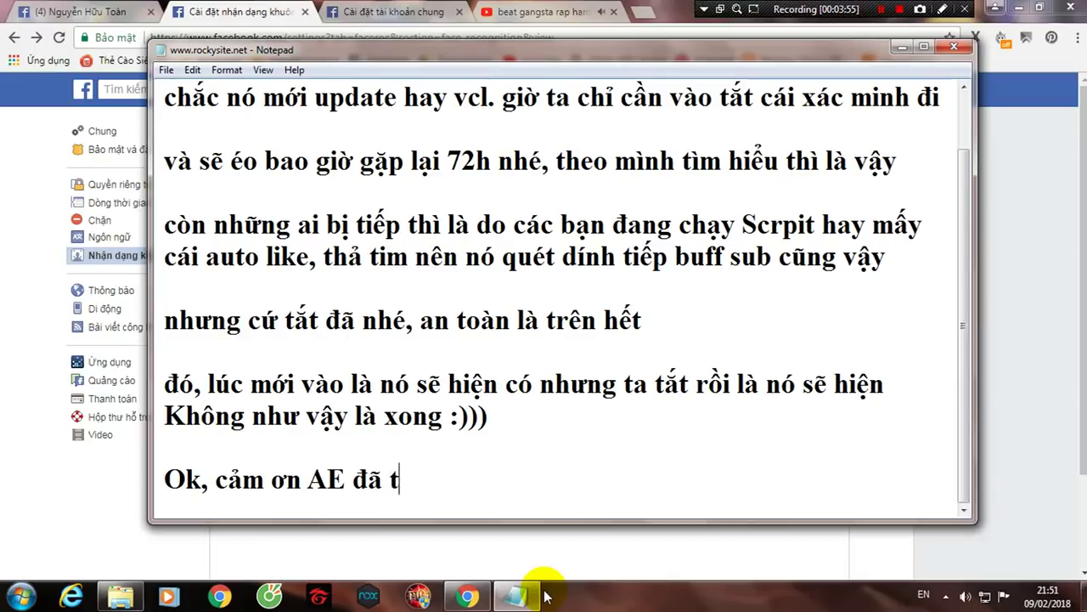
{"action": "type", "text": "heo dõi :"}
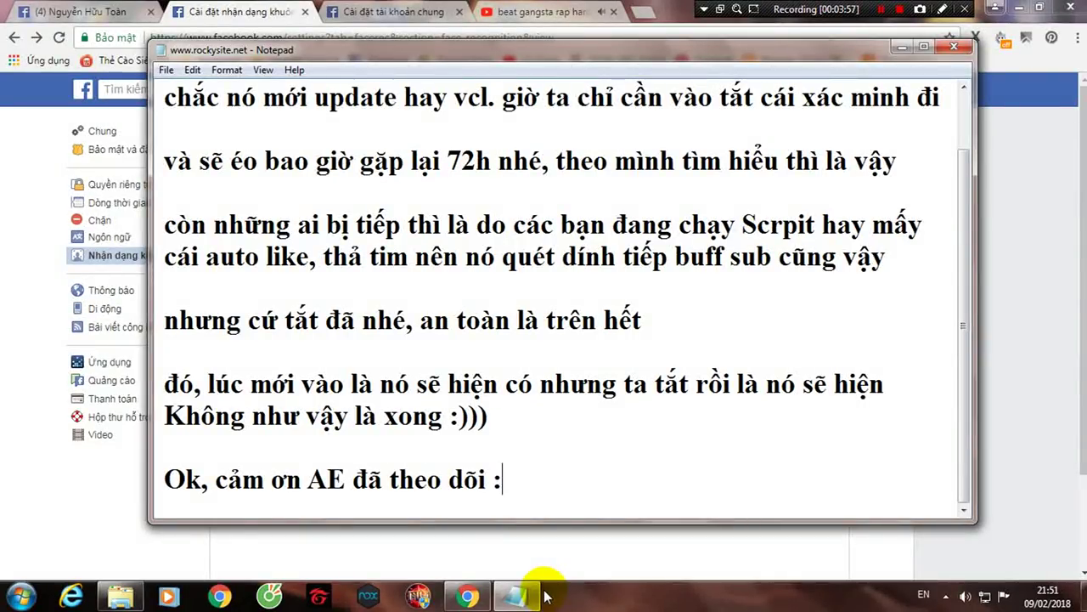
{"action": "key", "text": "Return"}
{"action": "key", "text": "Return"}
{"action": "type", "text": "nói mỏi ta"}
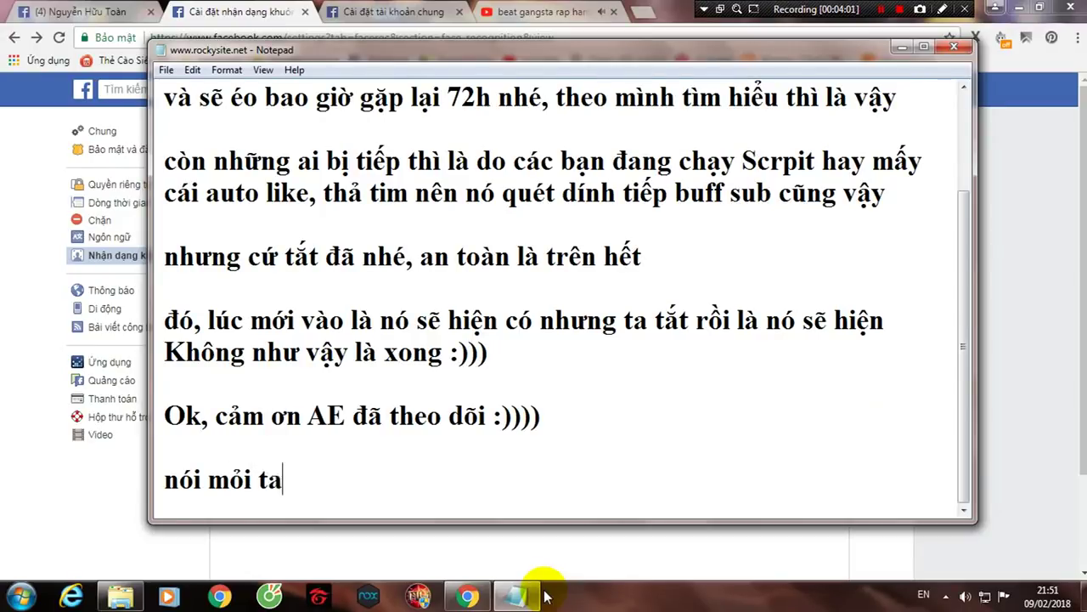